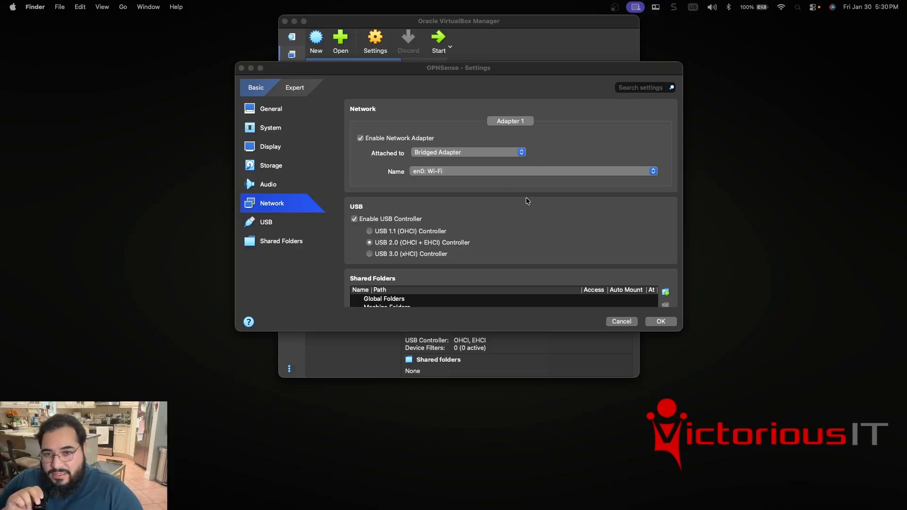
Show the OPNSense virtual machine's network settings in Expert mode.
scroll(525, 200, up, 2)
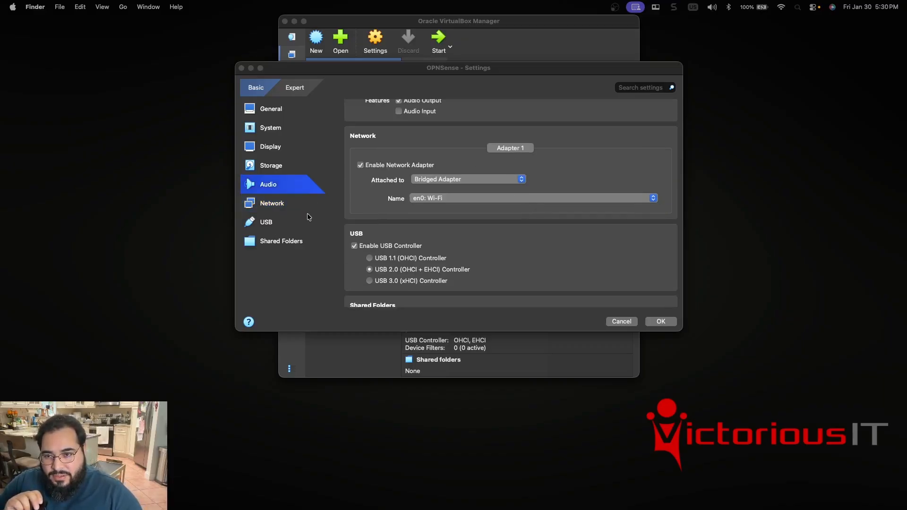
click(272, 206)
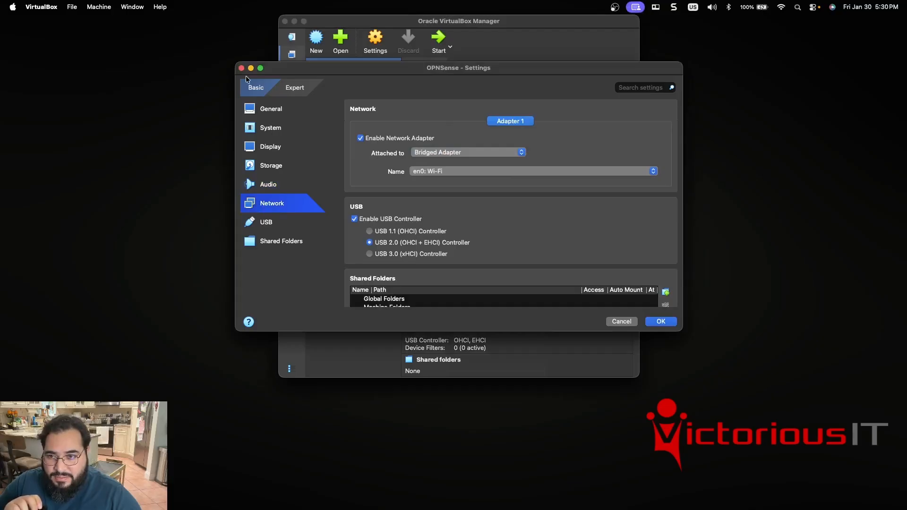
click(293, 90)
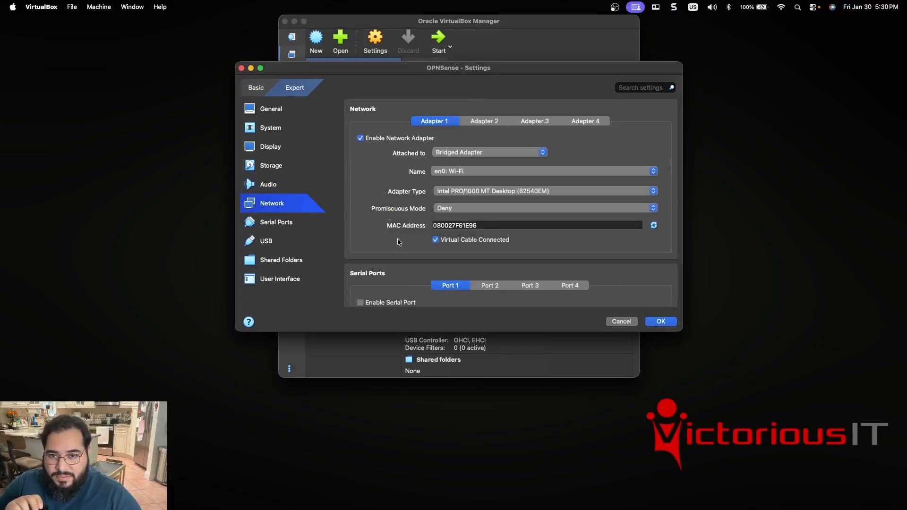
Compare the Adapter 1 and Adapter 2 settings and check which host interfaces Adapter 2 can be bridged to.
click(492, 125)
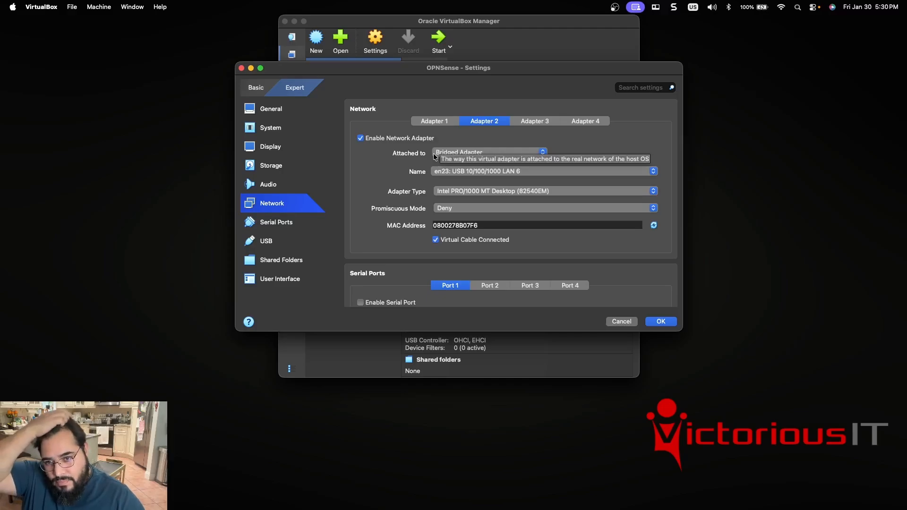
click(431, 121)
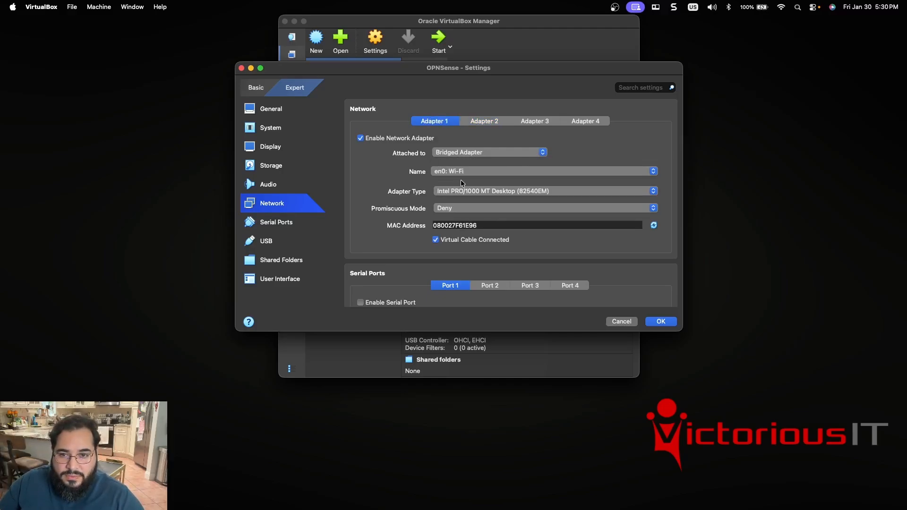
click(488, 123)
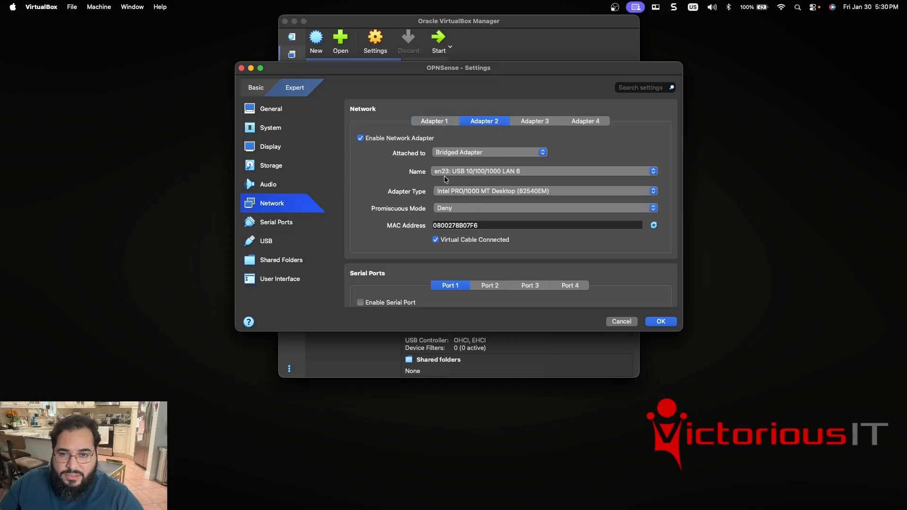
click(652, 172)
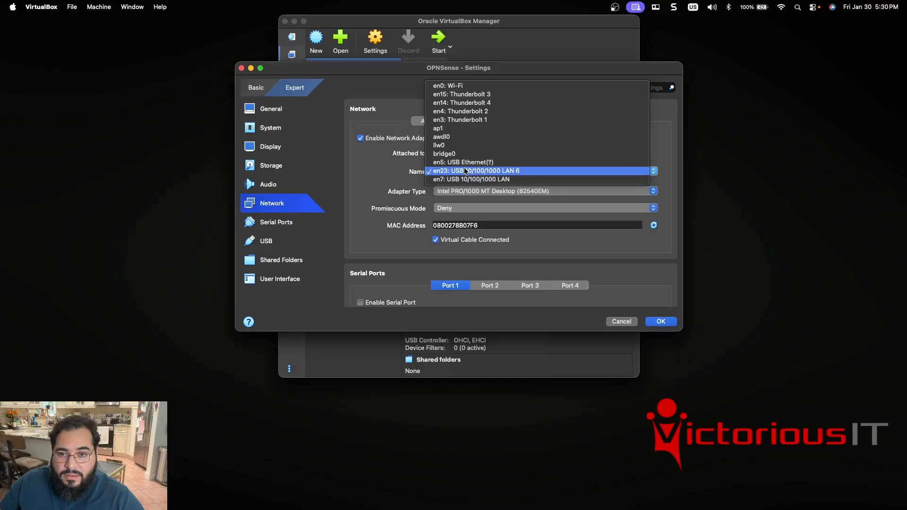
click(149, 193)
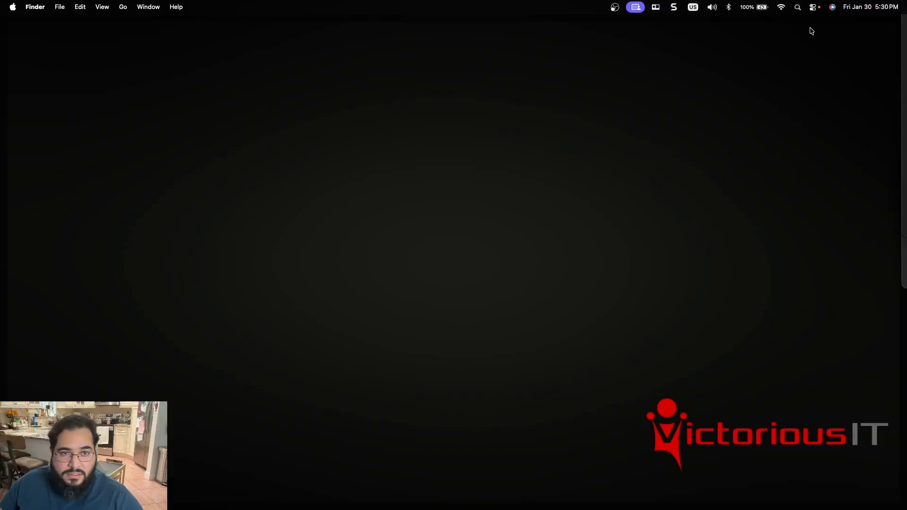
Search for Terminal with Spotlight and open it.
click(798, 7)
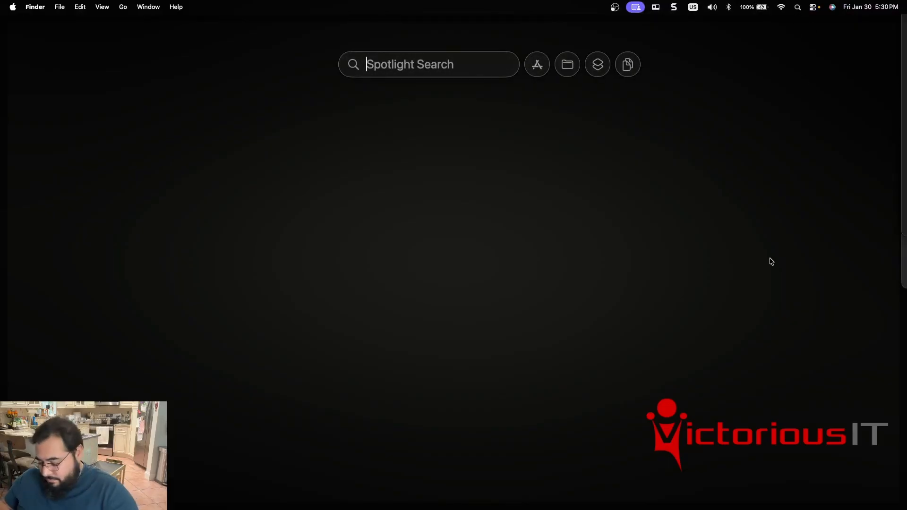
text(terminal)
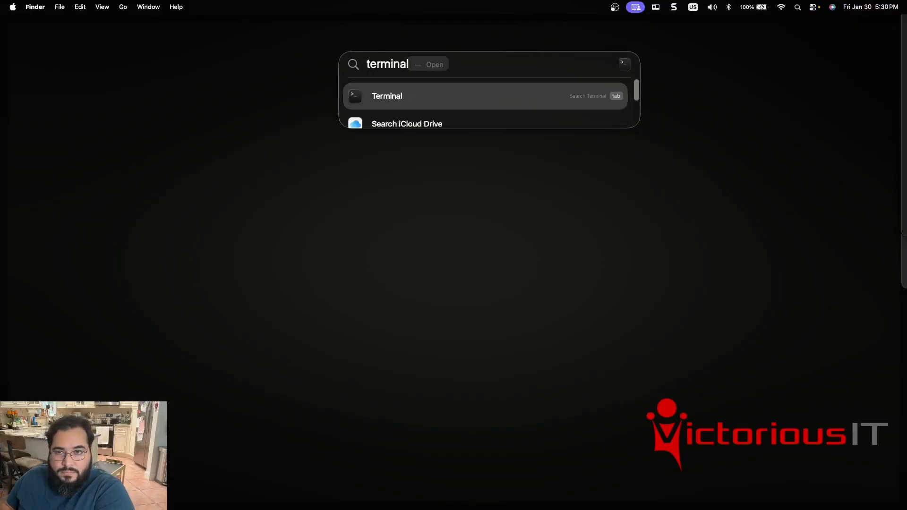
key(Return)
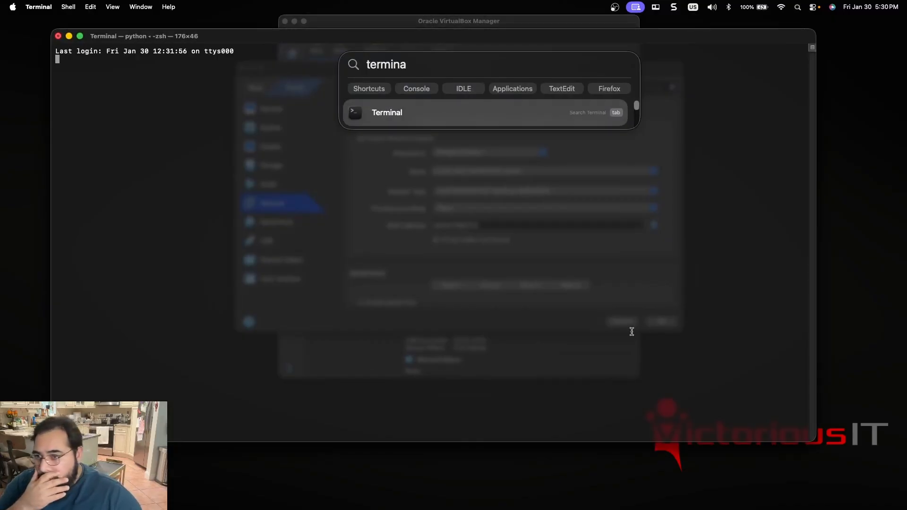
Try to list the Mac's network interfaces with the command ip a.
text(ip)
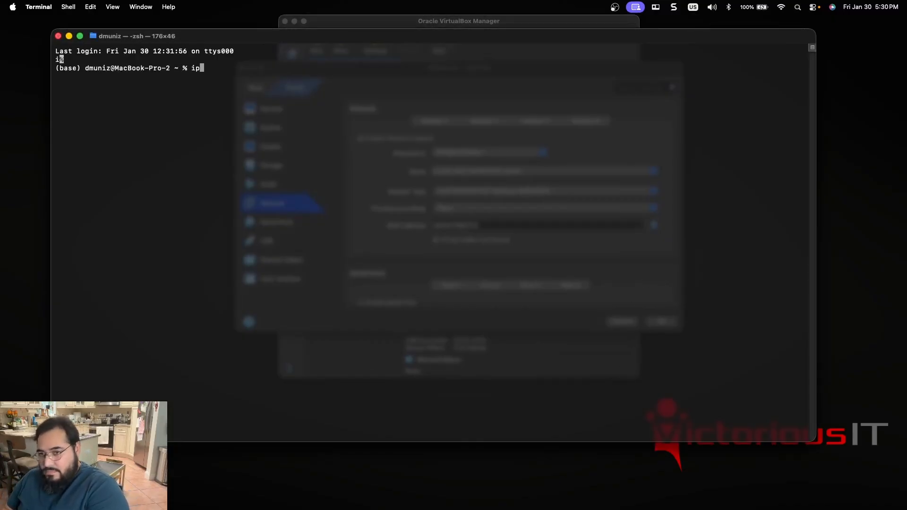
text( a)
key(Return)
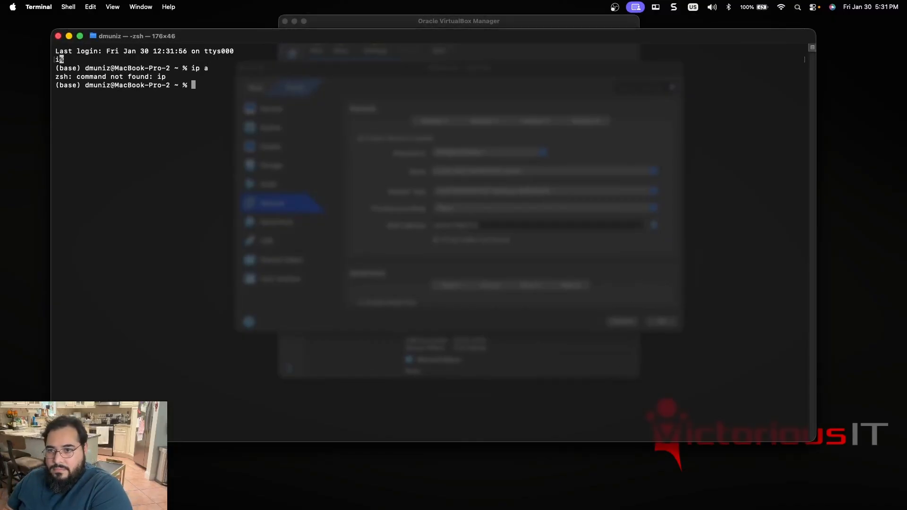
Run ifconfig and examine the en23 entry, its inet address and the other interfaces listed in the output.
text(ifconfig)
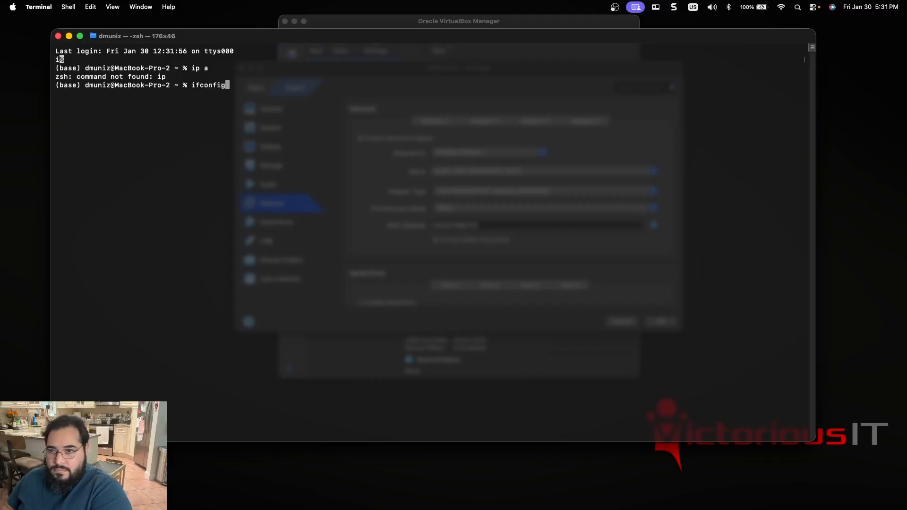
key(Return)
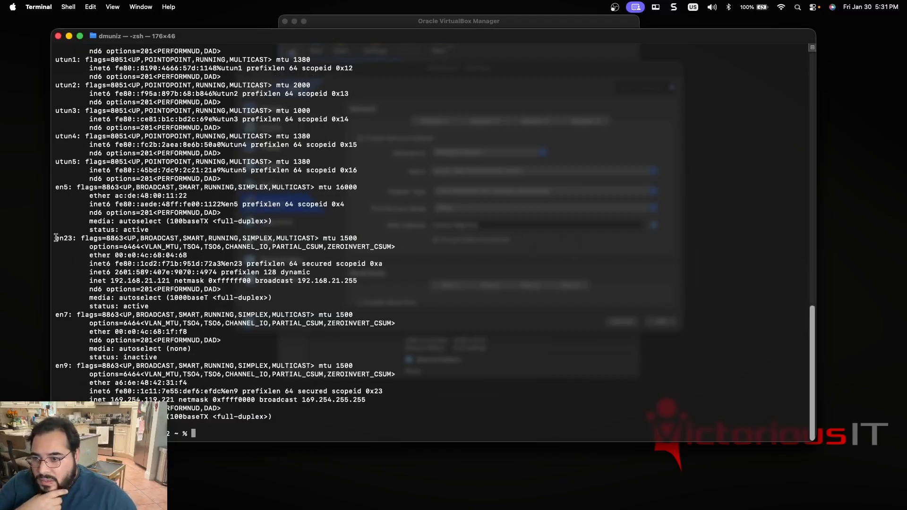
drag(223, 242, 297, 303)
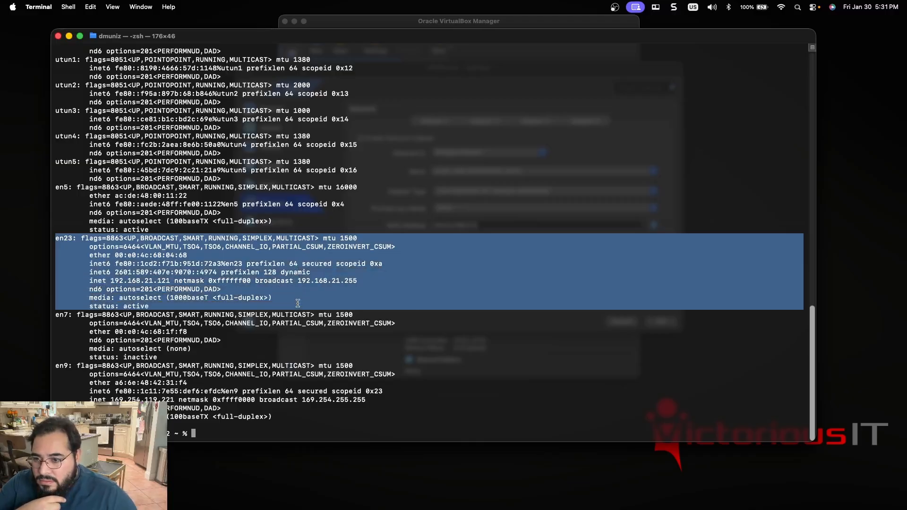
click(110, 281)
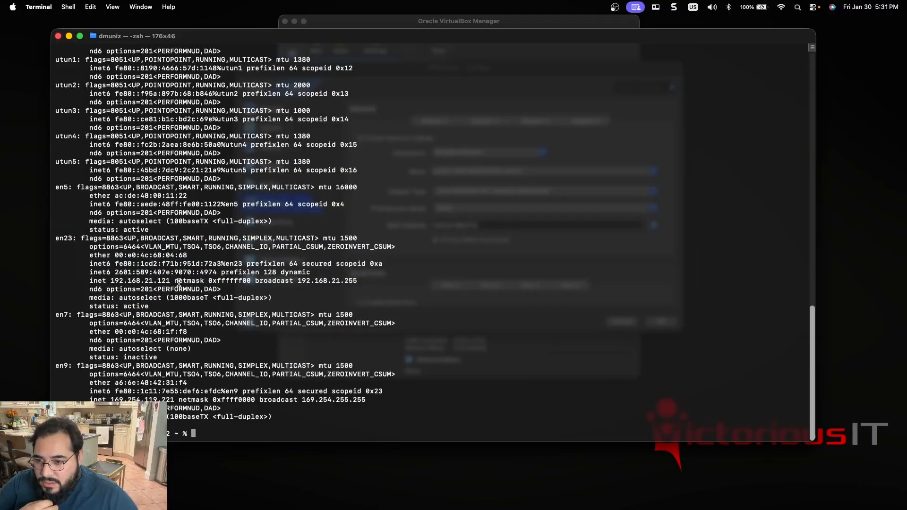
drag(111, 282, 178, 283)
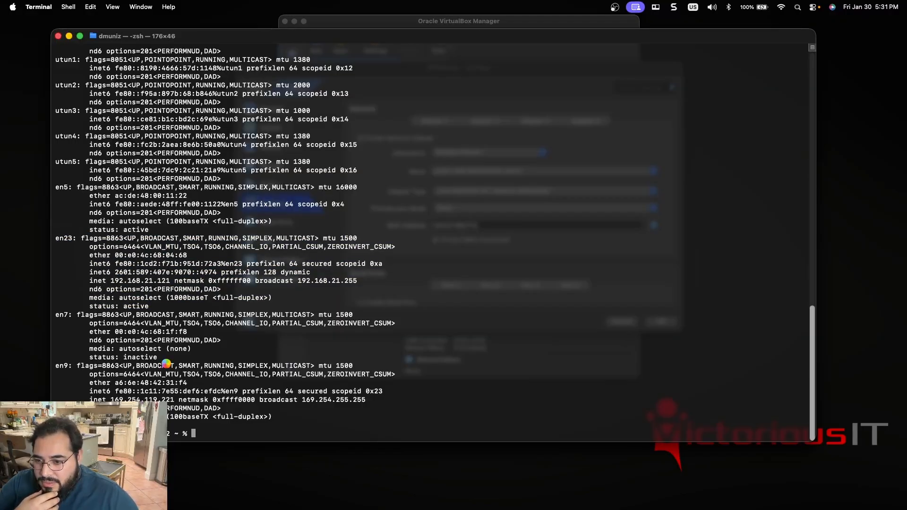
scroll(166, 362, up, 2)
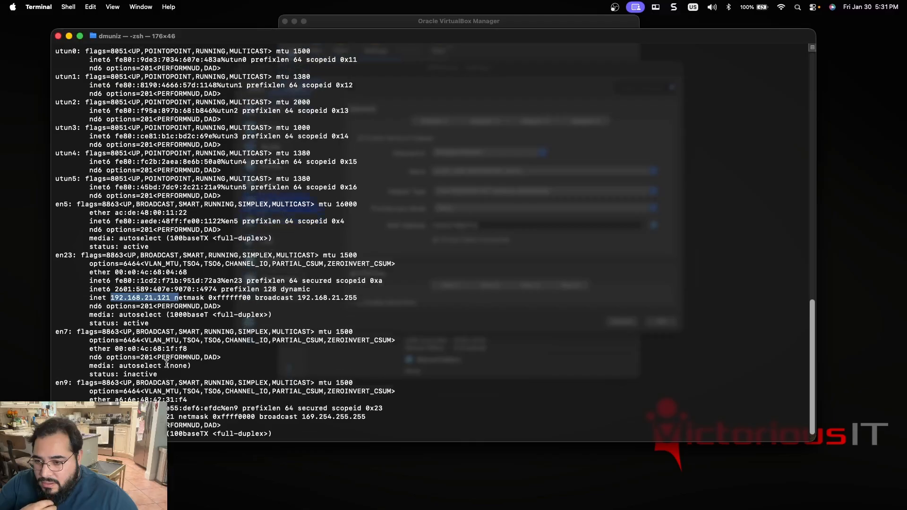
scroll(166, 362, up, 4)
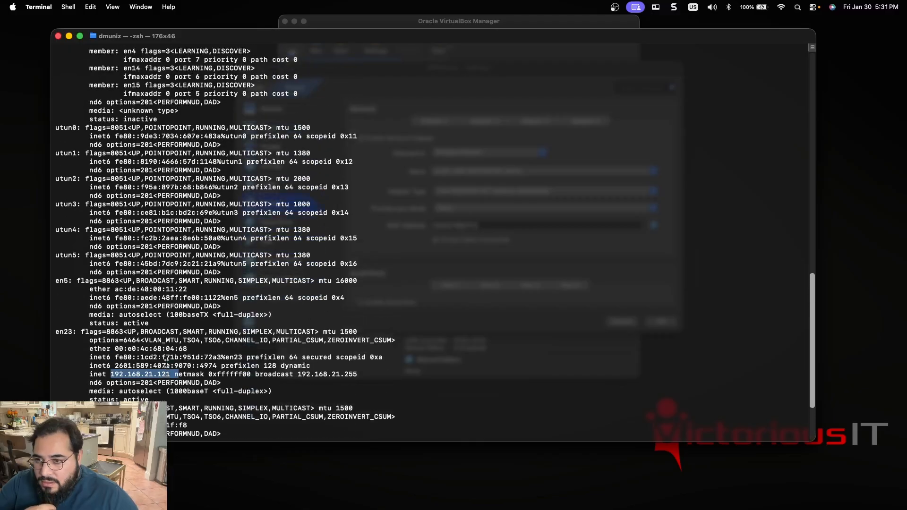
scroll(167, 362, up, 6)
scroll(166, 362, up, 8)
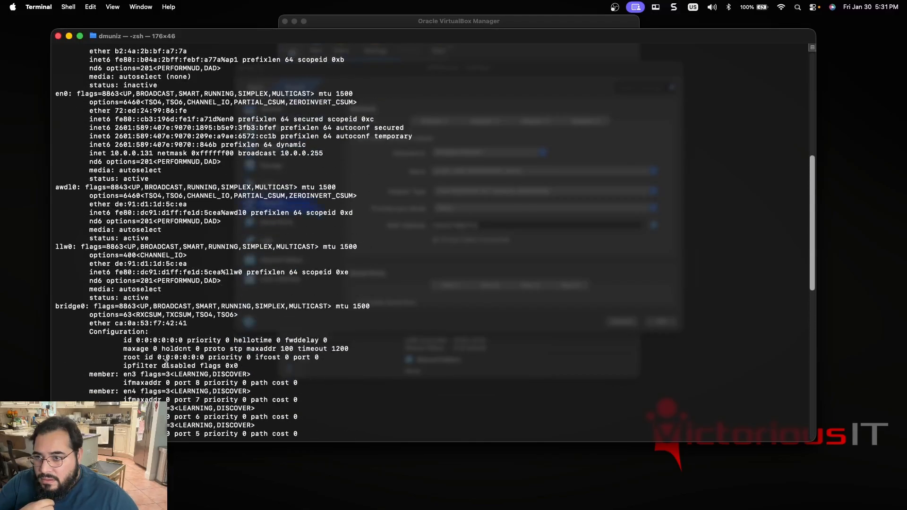
scroll(167, 362, up, 10)
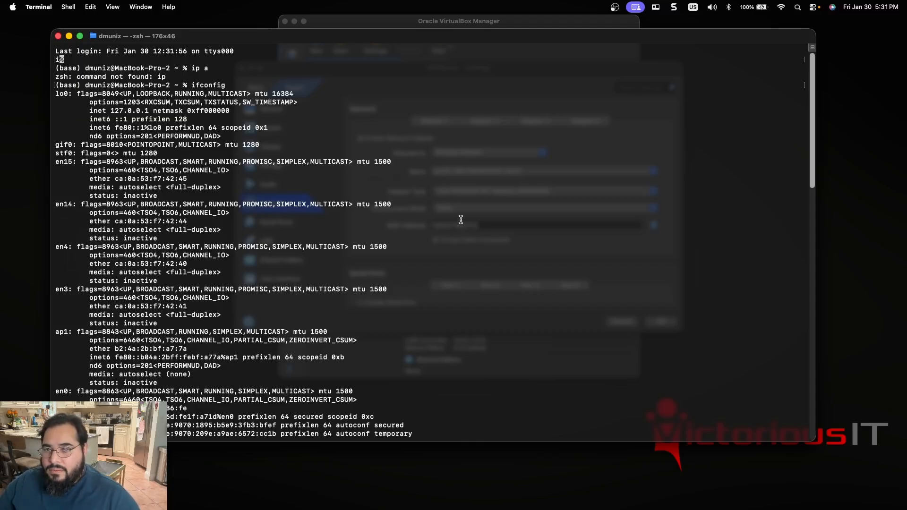
Shrink the Terminal window and spread it, the OPNSense Settings window and the VirtualBox Manager across the desktop to see all three.
key(ctrl+Right)
key(ctrl+Left)
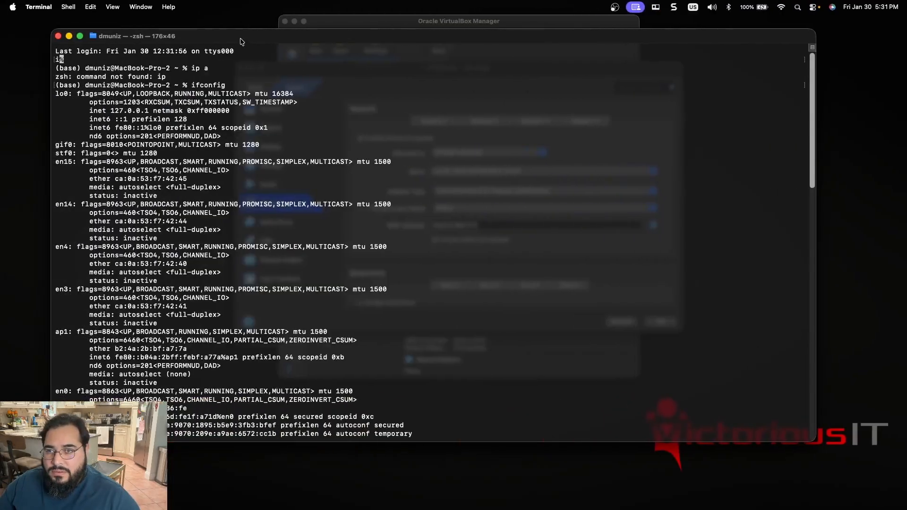
drag(240, 38, 219, 129)
click(358, 72)
drag(358, 75, 281, 76)
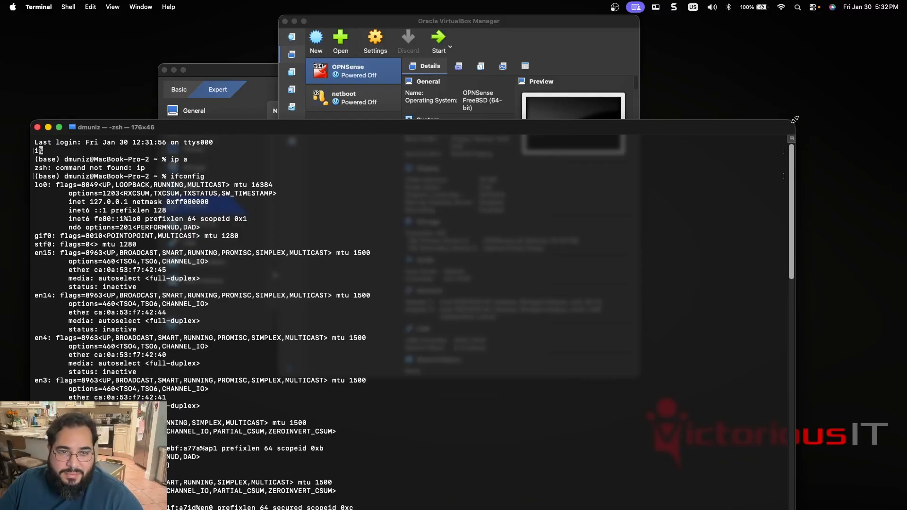
drag(794, 121, 738, 155)
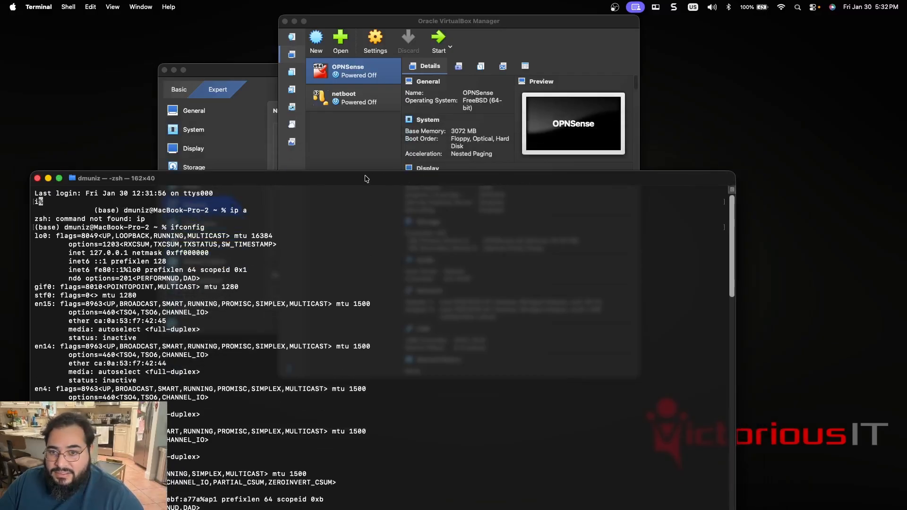
drag(369, 165, 387, 124)
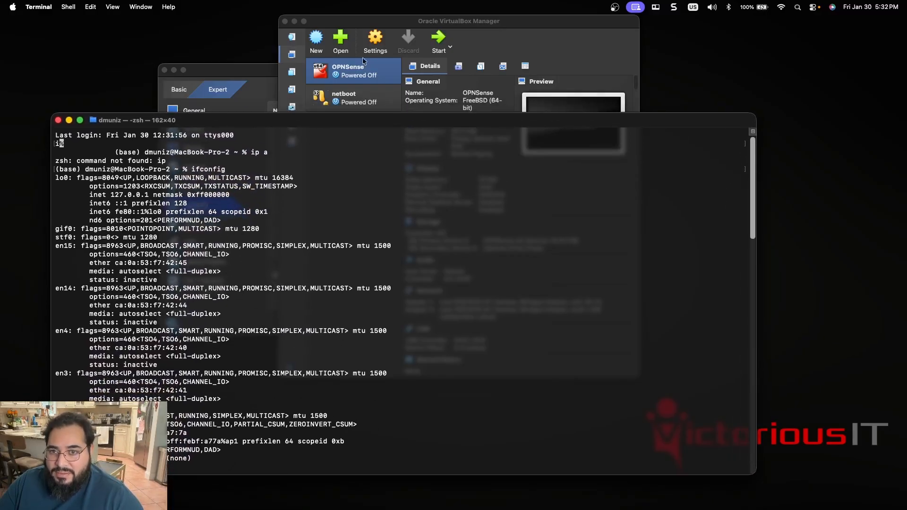
drag(376, 20, 529, 20)
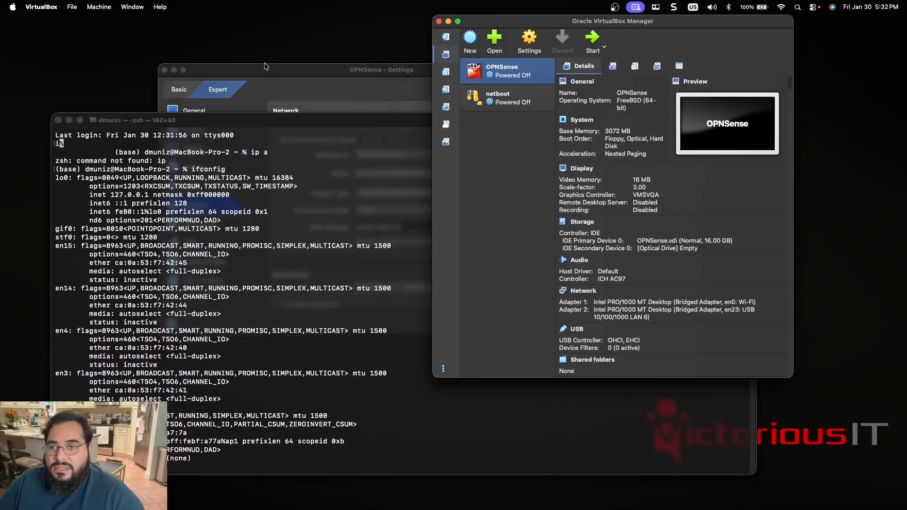
drag(274, 70, 194, 38)
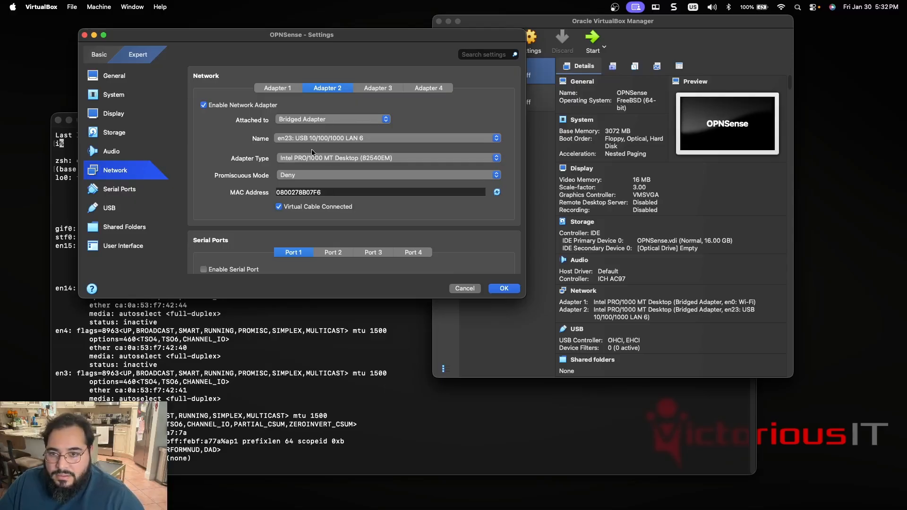
Check Adapter 1's settings and return to the en23 entry in Terminal's ifconfig output.
click(283, 90)
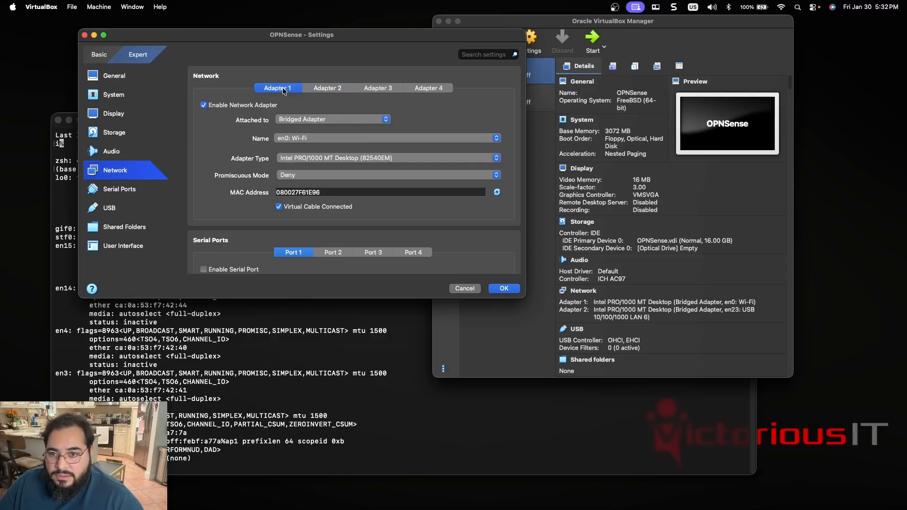
click(237, 350)
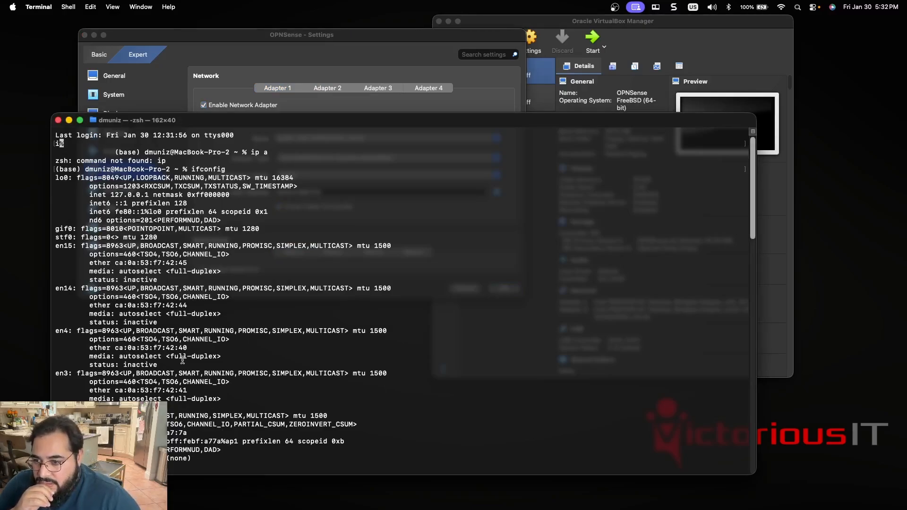
scroll(182, 360, down, 20)
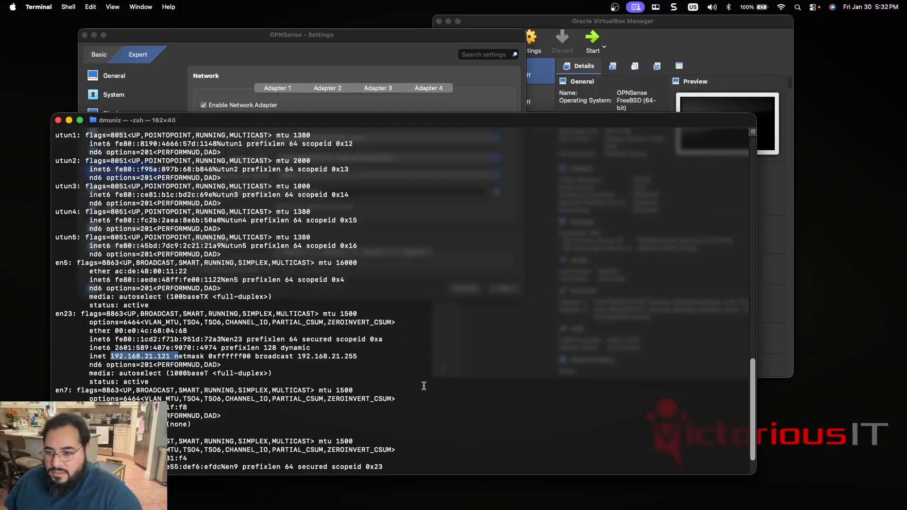
Ping 192.168.21.121 from Terminal and stop after a few replies.
text(ping )
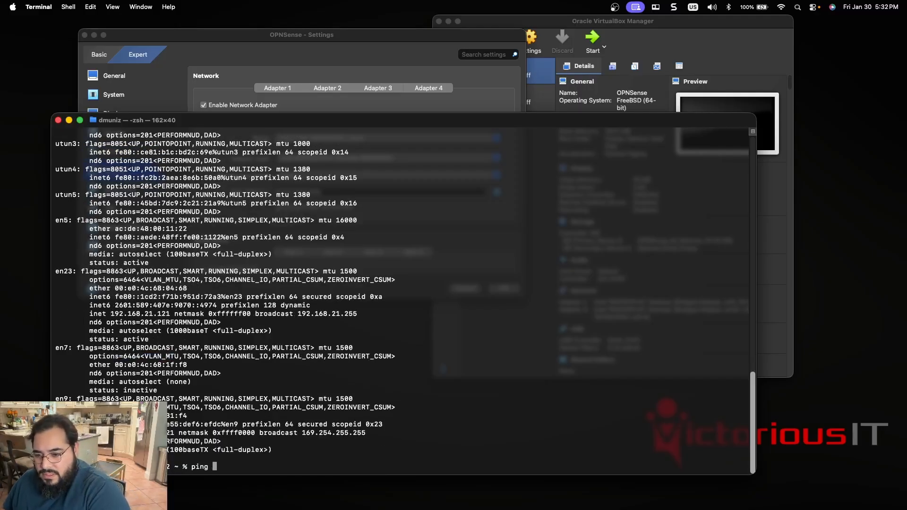
text(192.168.21)
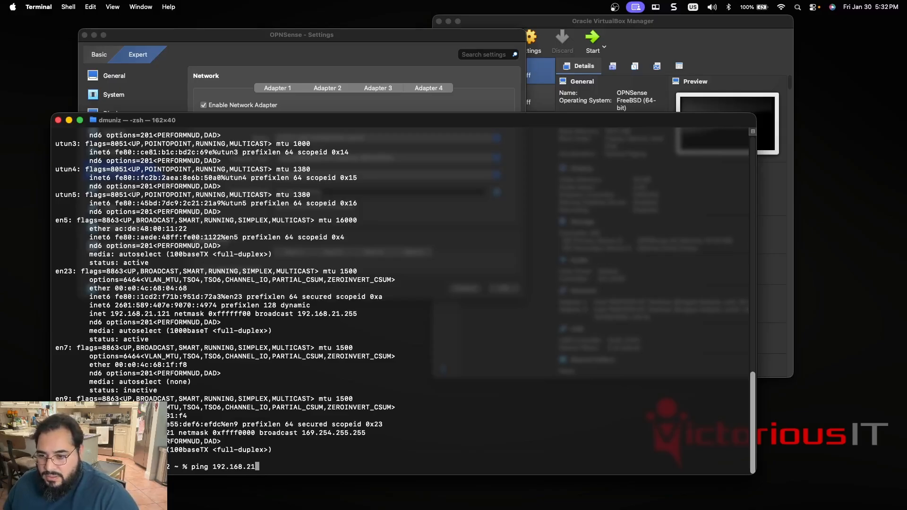
text(.121)
key(Return)
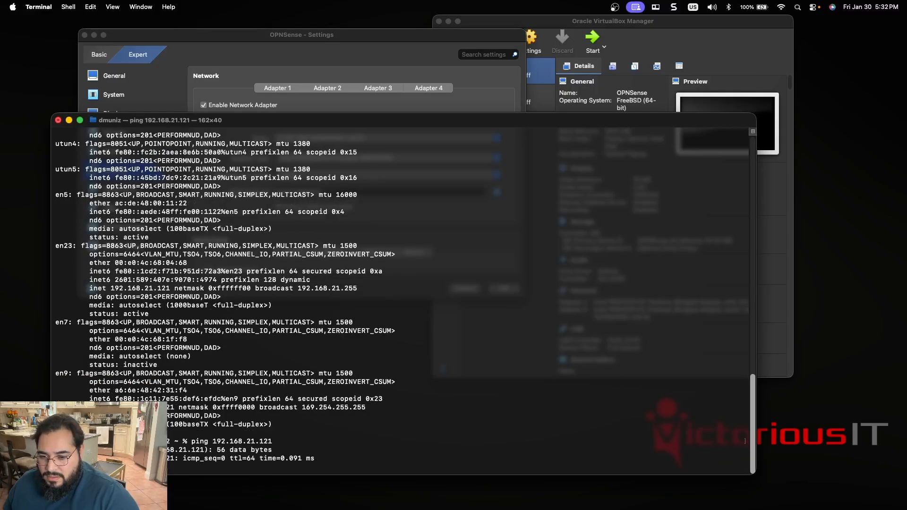
key(ctrl+c)
Ping 192.168.21.1 from Terminal.
key(Up)
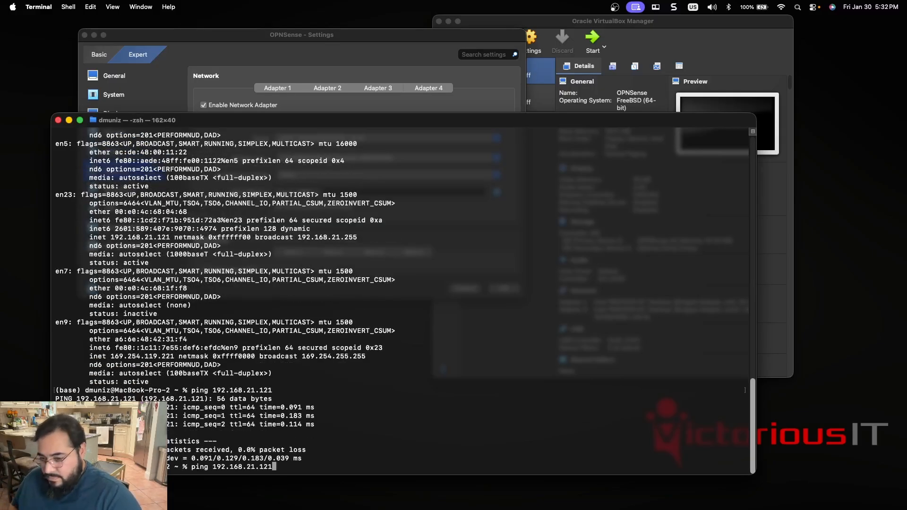
key(BackSpace)
key(BackSpace)
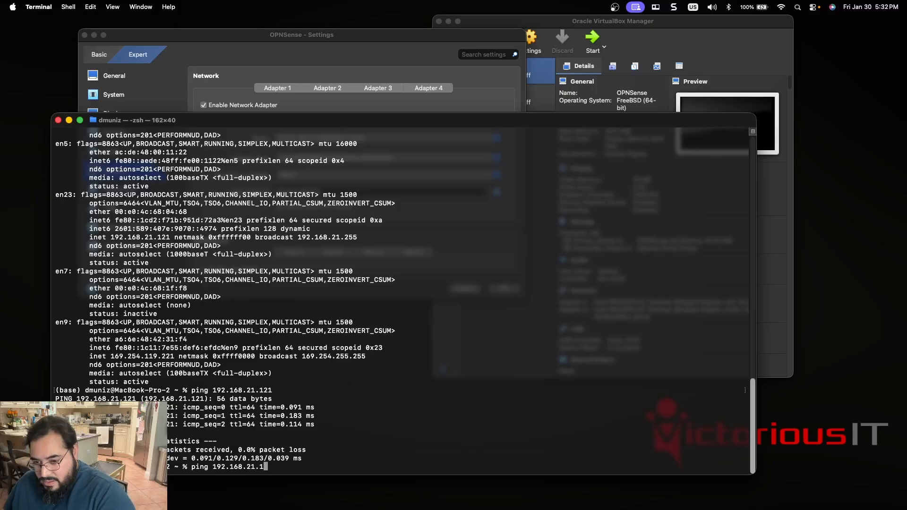
key(Return)
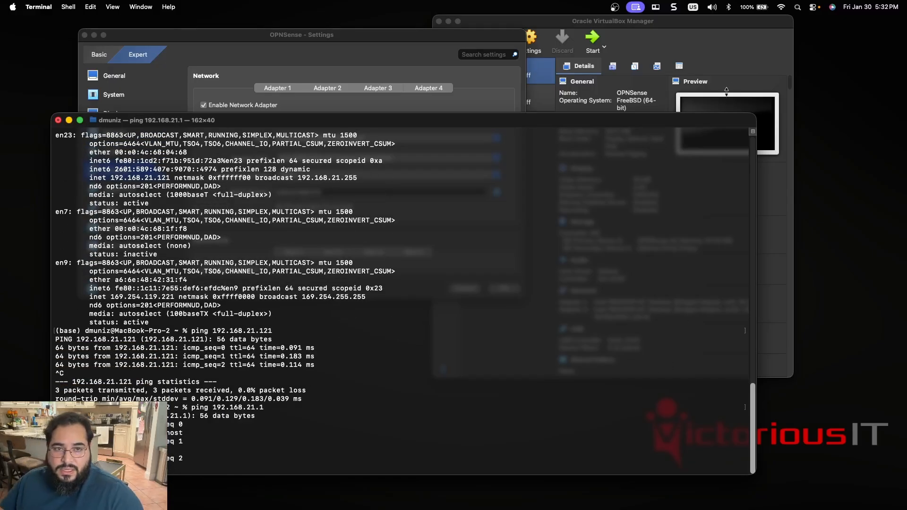
Start the OPNSense virtual machine from the VirtualBox Manager.
click(586, 46)
click(585, 45)
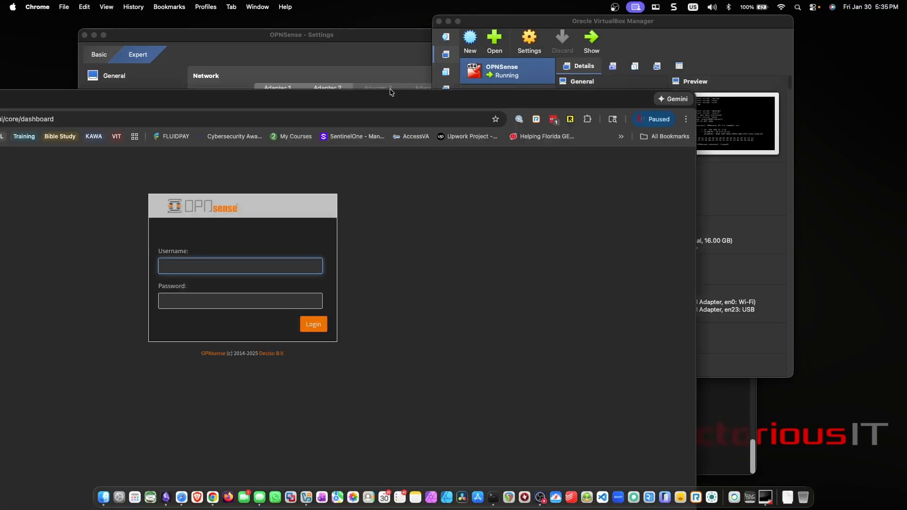
Maximize the Chrome window and log in to the OPNsense web interface as root with the account password.
double_click(393, 103)
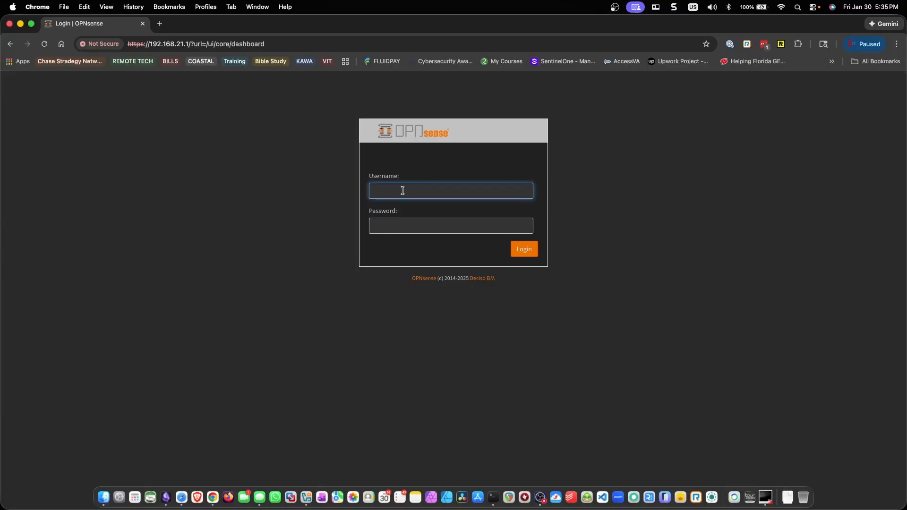
text(root)
key(Tab)
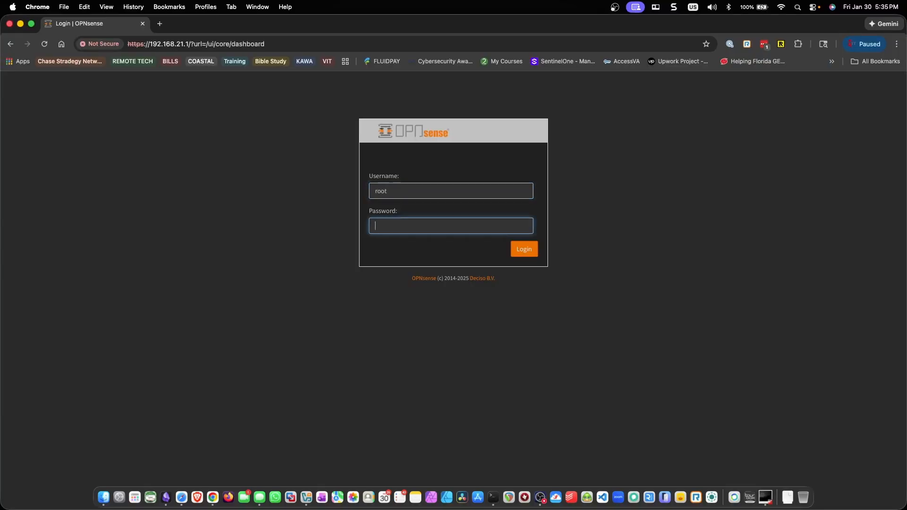
text(•••••••)
key(Return)
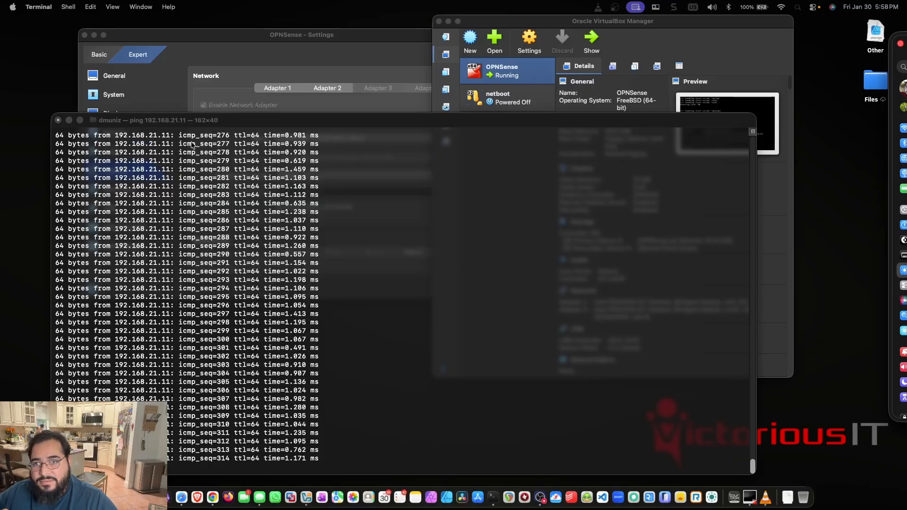
Switch to the Proxmox web interface in Chrome and look at node vitlab-pve1 and its virtual machine 102 (OMARCHY).
key(ctrl+Right)
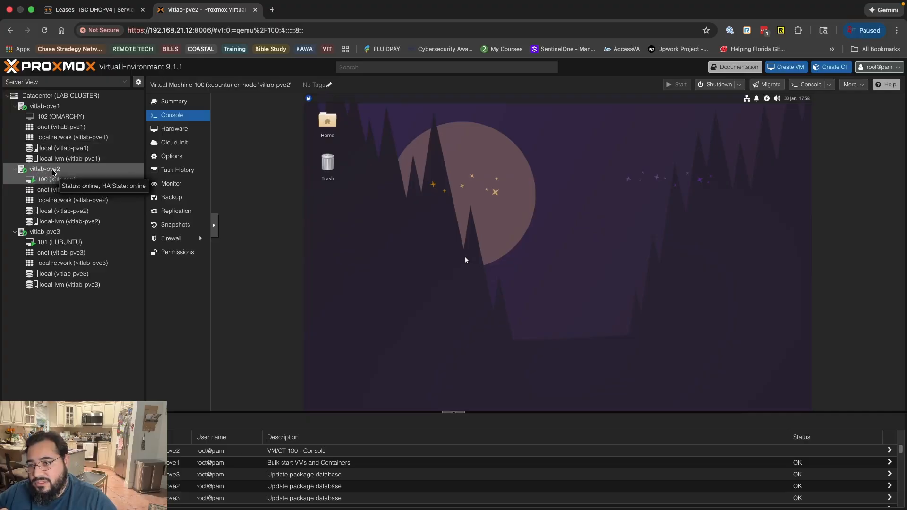
click(55, 110)
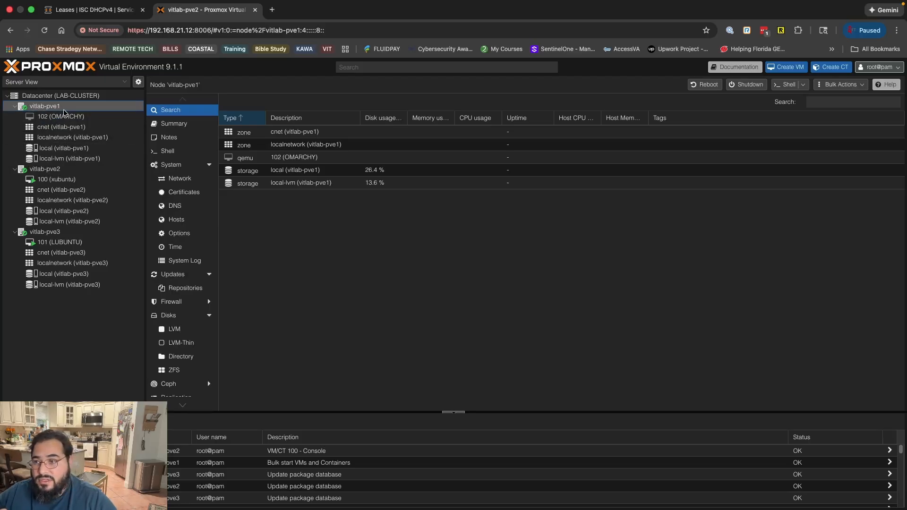
click(47, 117)
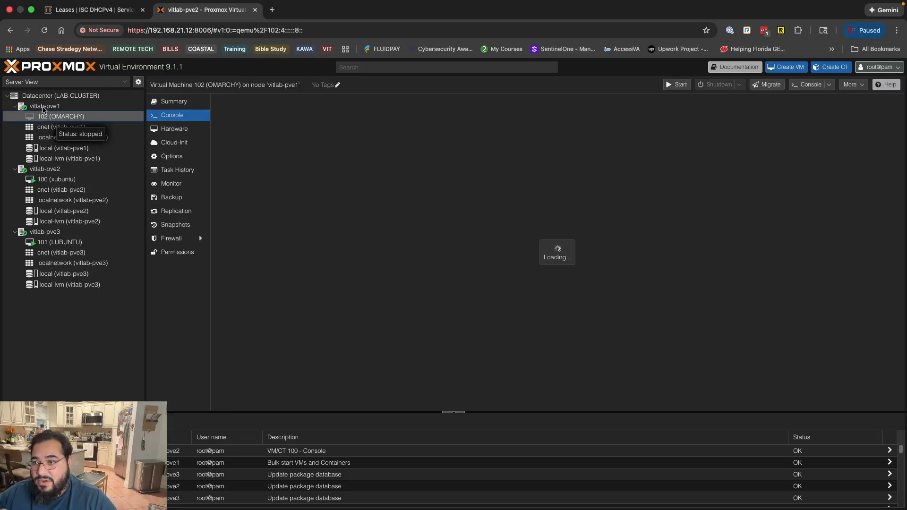
click(39, 107)
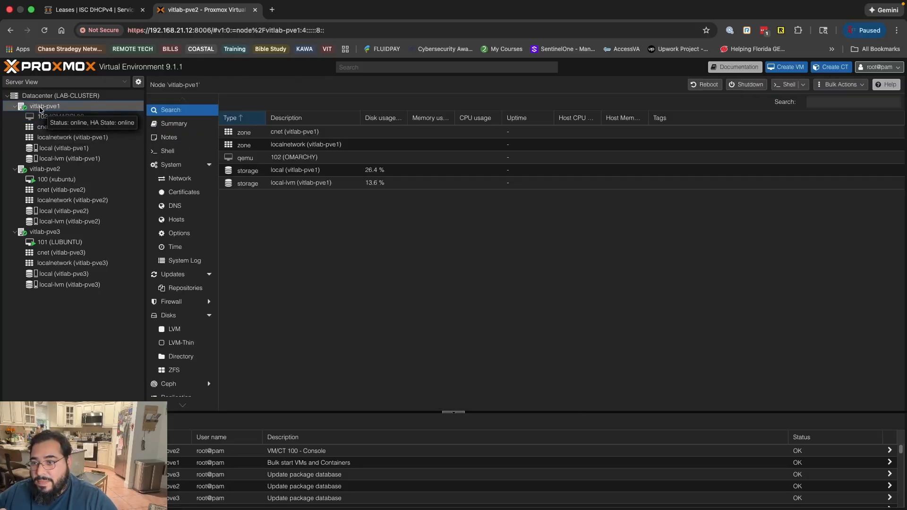
Check the ZFS, Directory and LVM disk pages of node vitlab-pve1 and open the node's shell.
scroll(183, 202, down, 2)
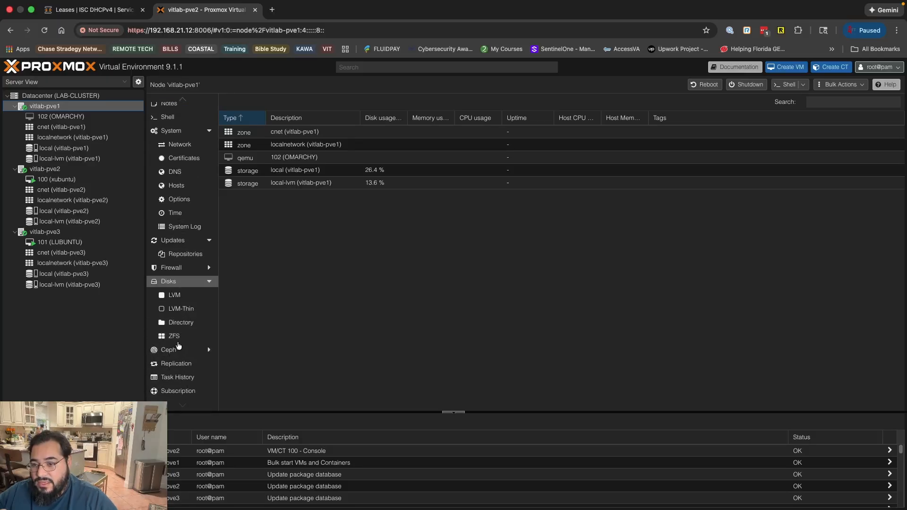
click(170, 339)
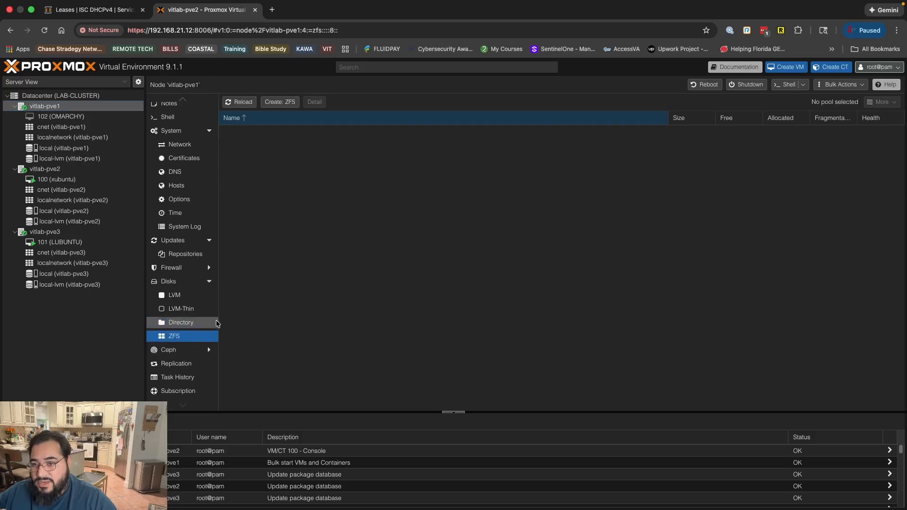
click(183, 324)
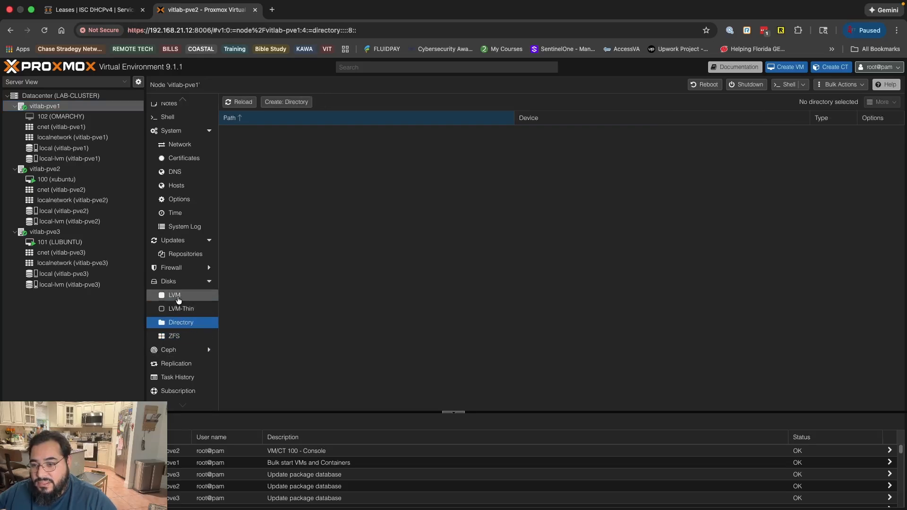
click(176, 295)
click(264, 142)
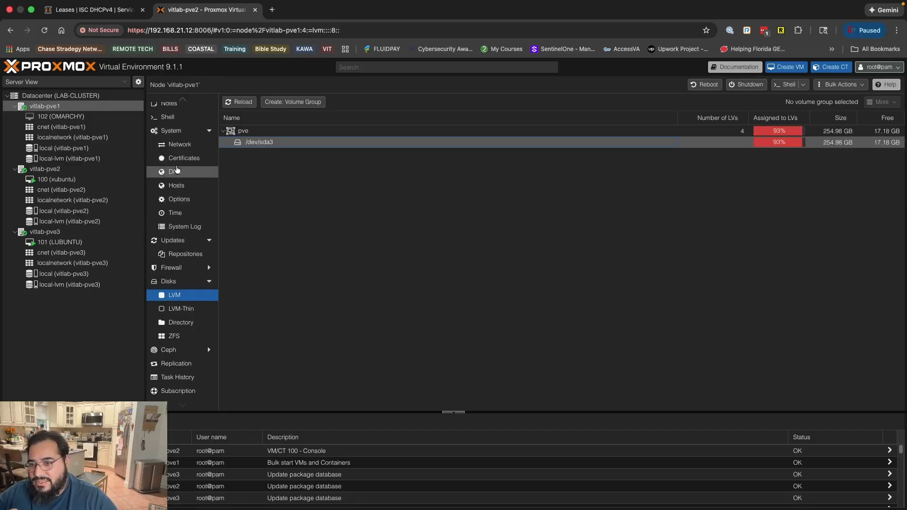
scroll(177, 169, up, 2)
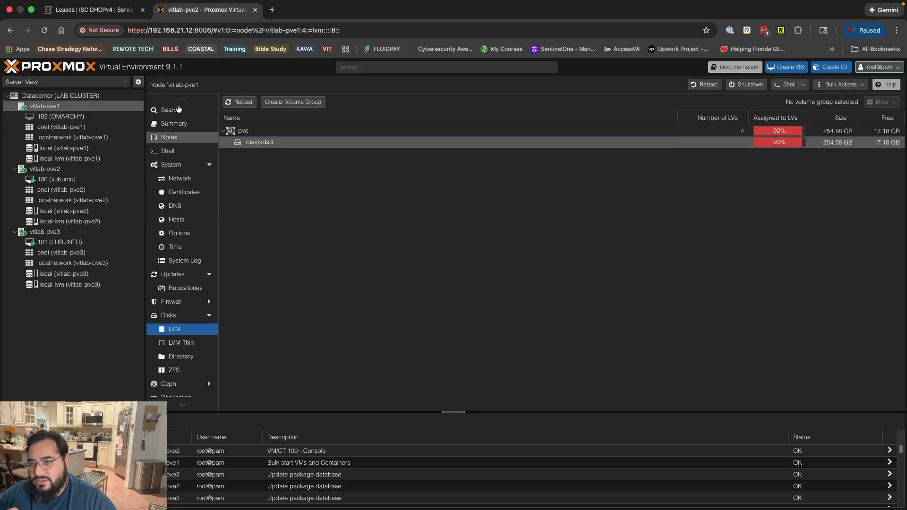
click(168, 152)
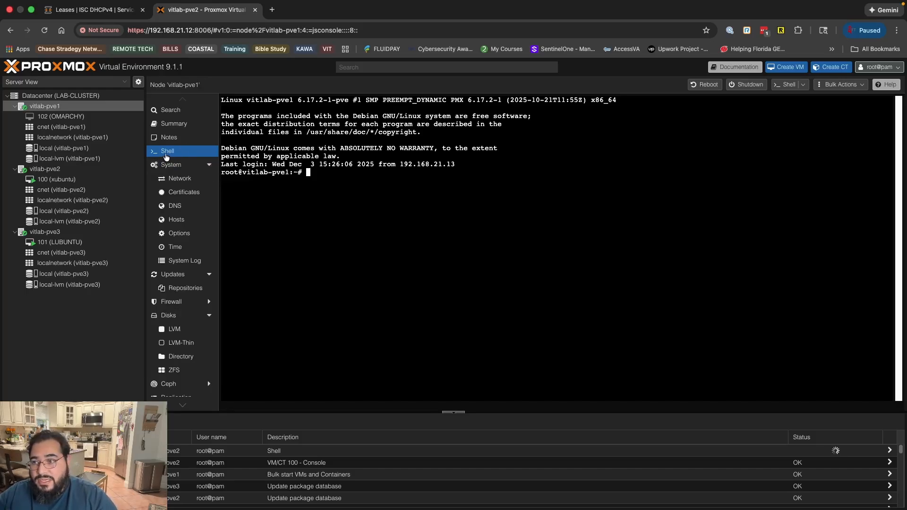
Review the console, summary and hardware configuration of virtual machine 102 (OMARCHY).
click(82, 117)
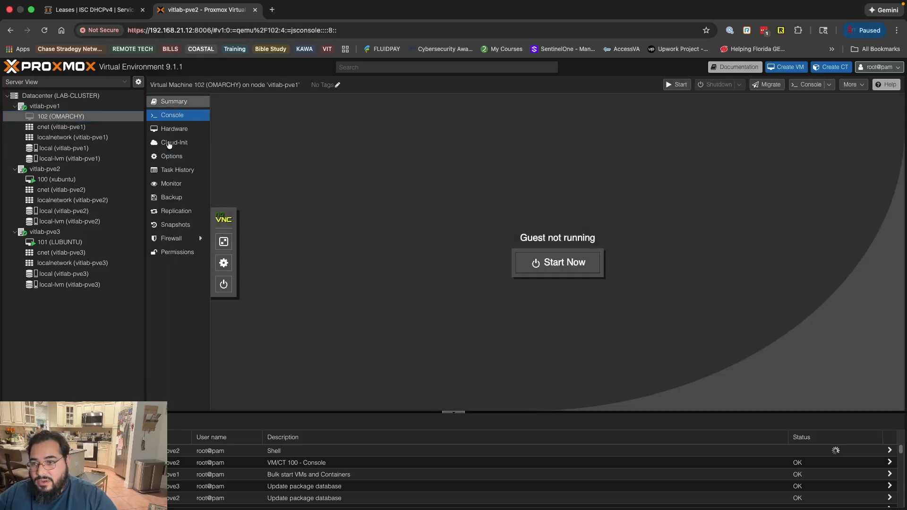
click(174, 102)
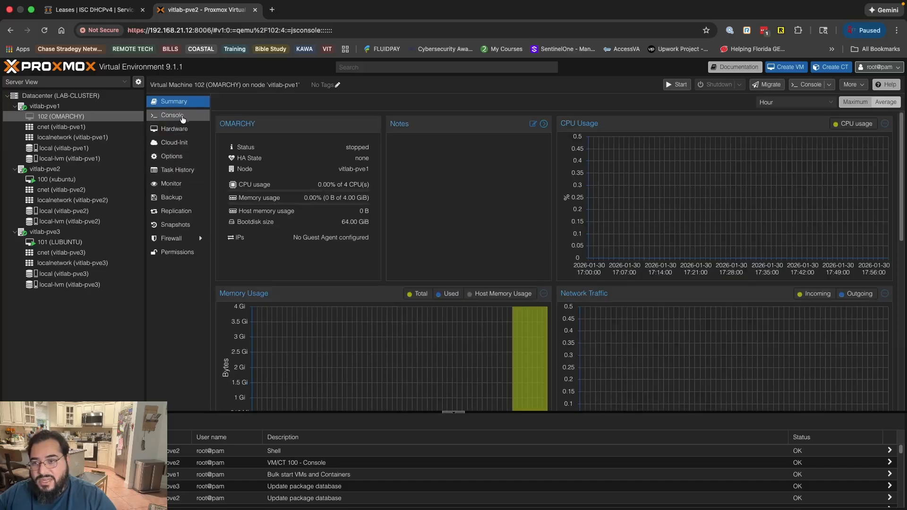
click(178, 129)
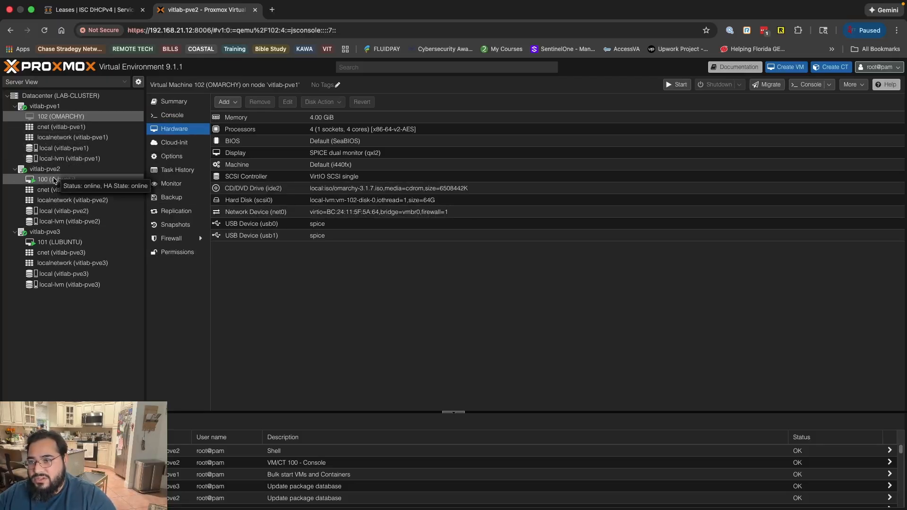
Check the ISO images in vitlab-pve1's local storage and the VM disks in its local-lvm storage.
click(56, 149)
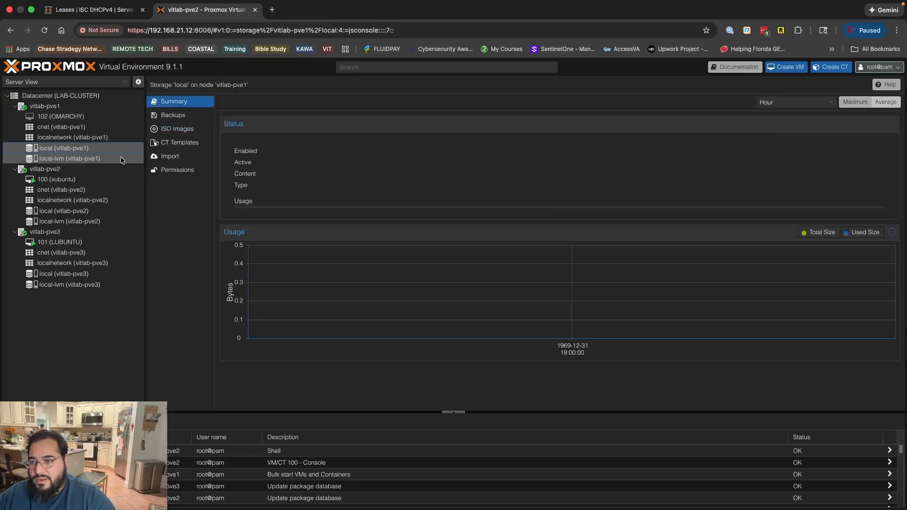
click(184, 130)
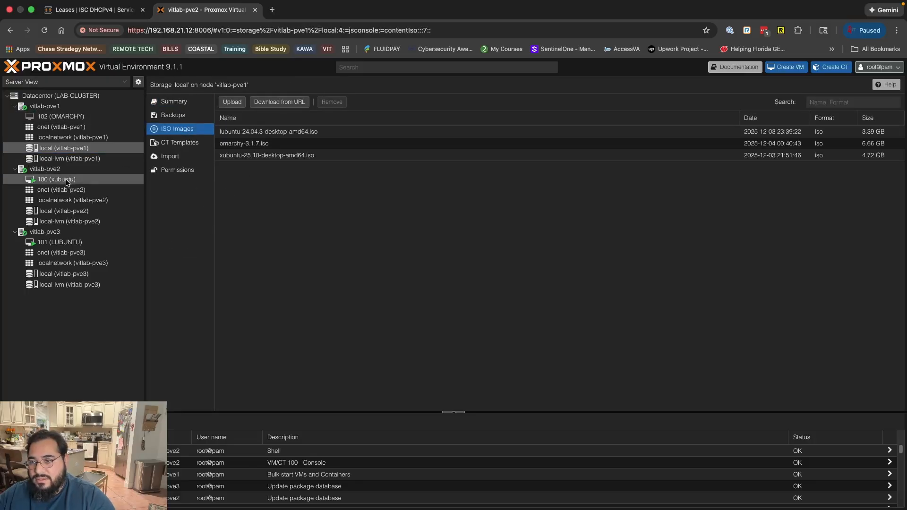
click(55, 159)
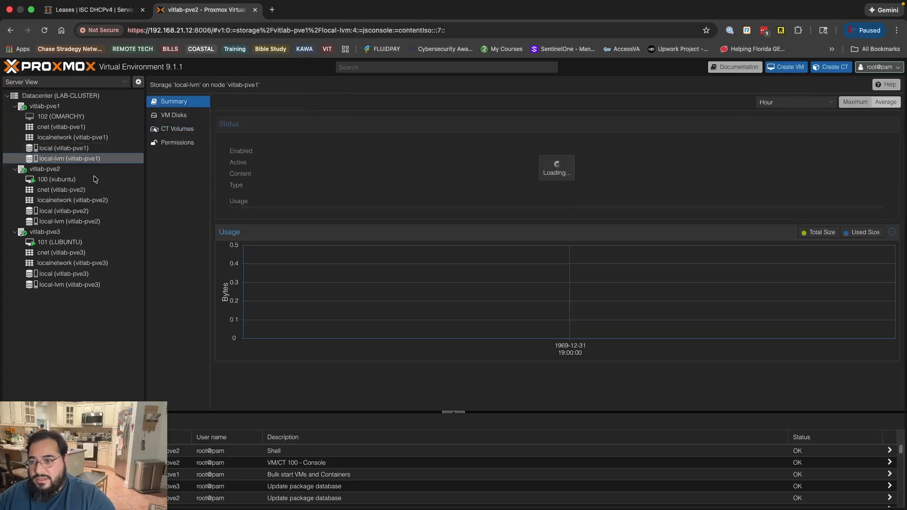
click(170, 116)
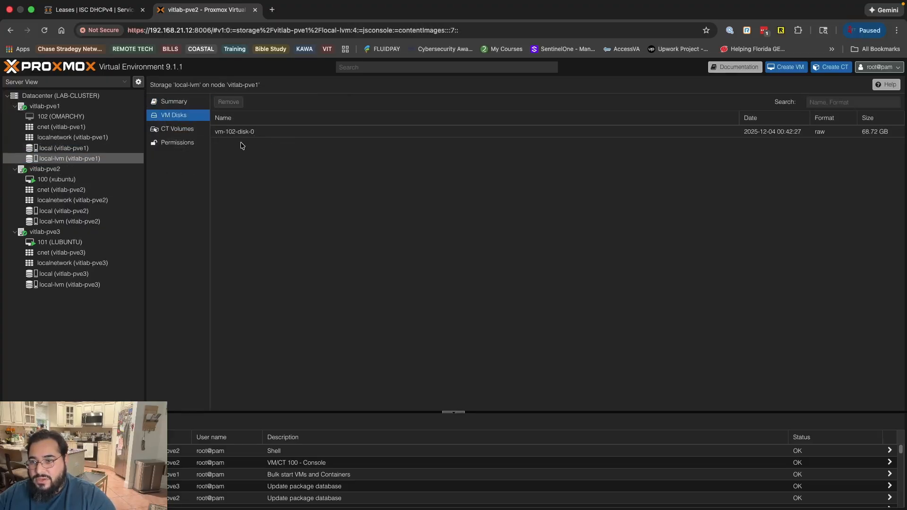
Compare the hardware of virtual machine 102 (OMARCHY) with that of virtual machine 100 (xubuntu).
click(42, 107)
click(52, 117)
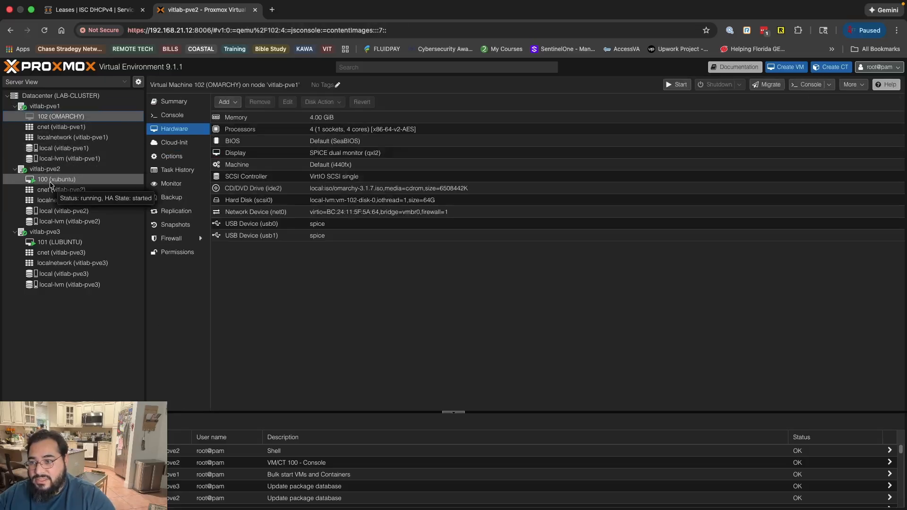
click(45, 181)
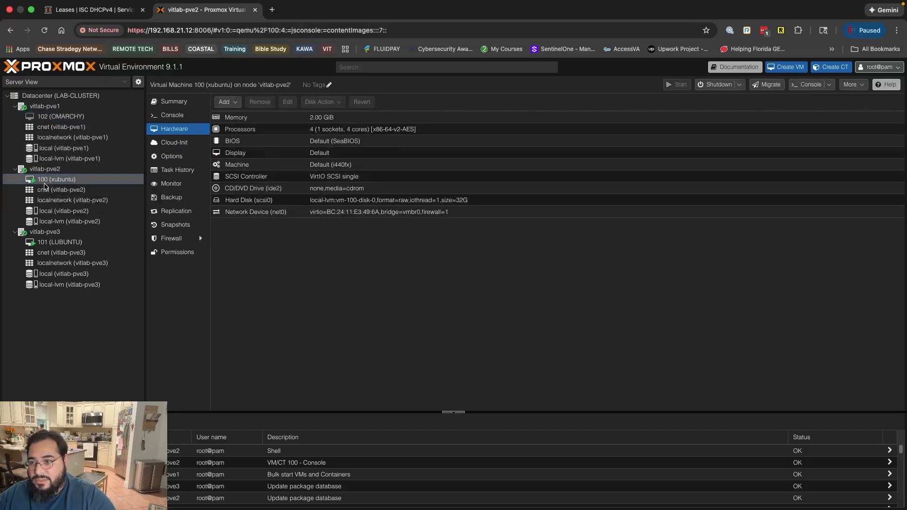
Start virtual machine 102 (OMARCHY) on vitlab-pve1 and open its console.
click(70, 118)
right_click(70, 120)
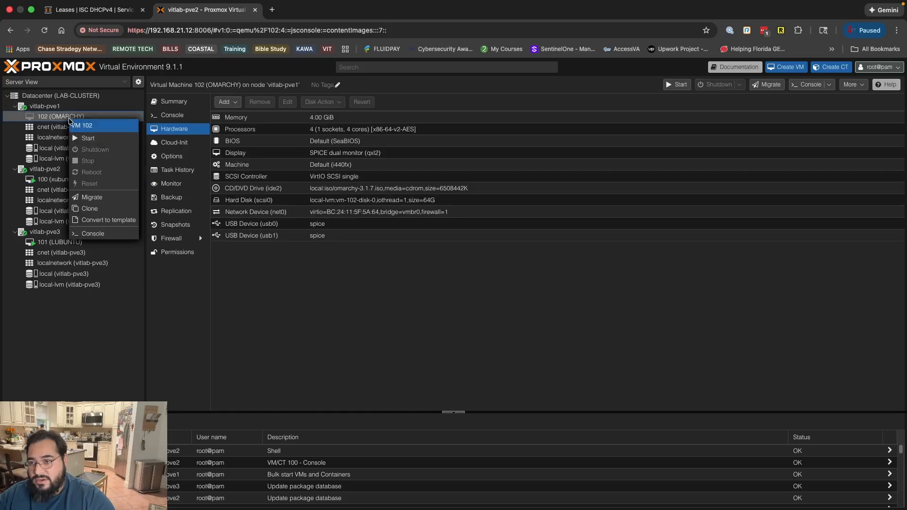
click(86, 141)
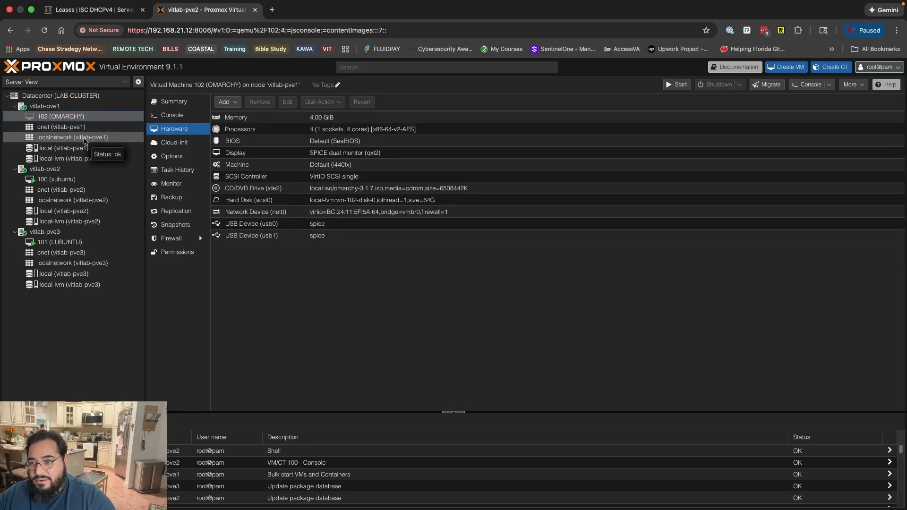
click(175, 117)
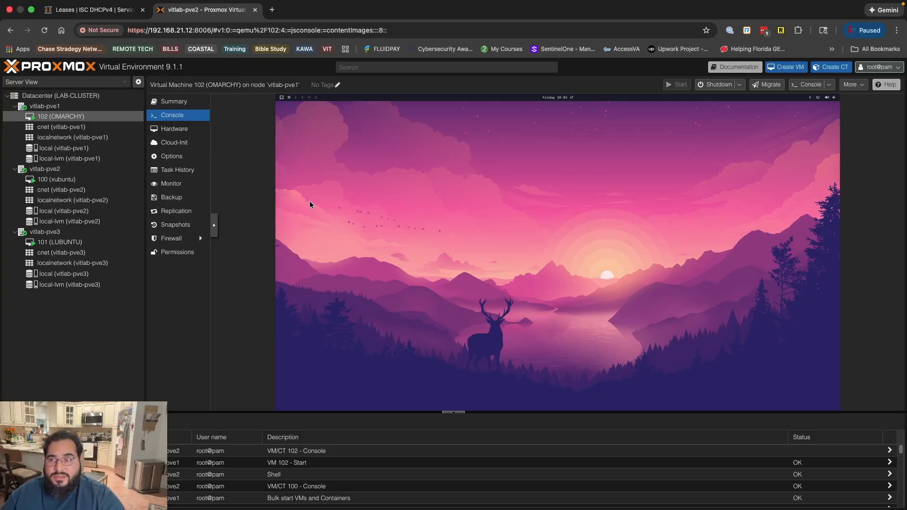
Look at the consoles of virtual machines 100 (xubuntu) and 101 (LUBUNTU).
click(70, 183)
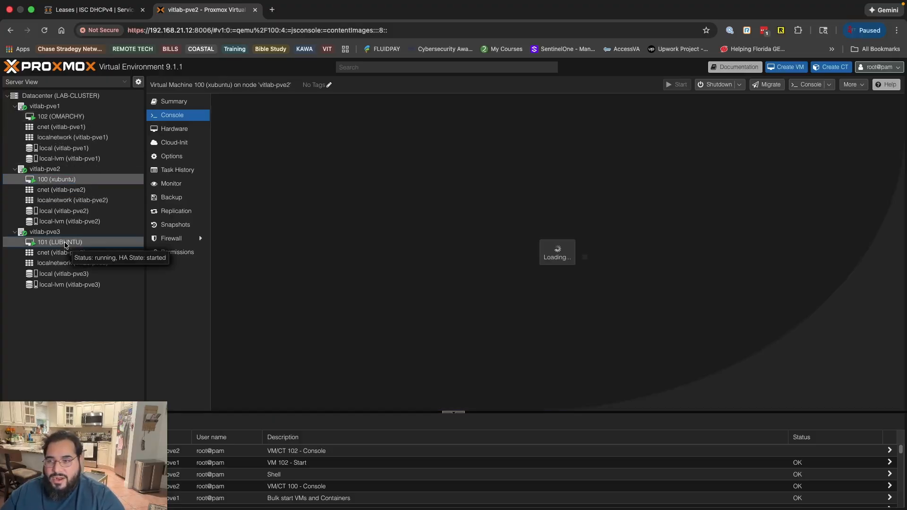
click(65, 243)
click(74, 178)
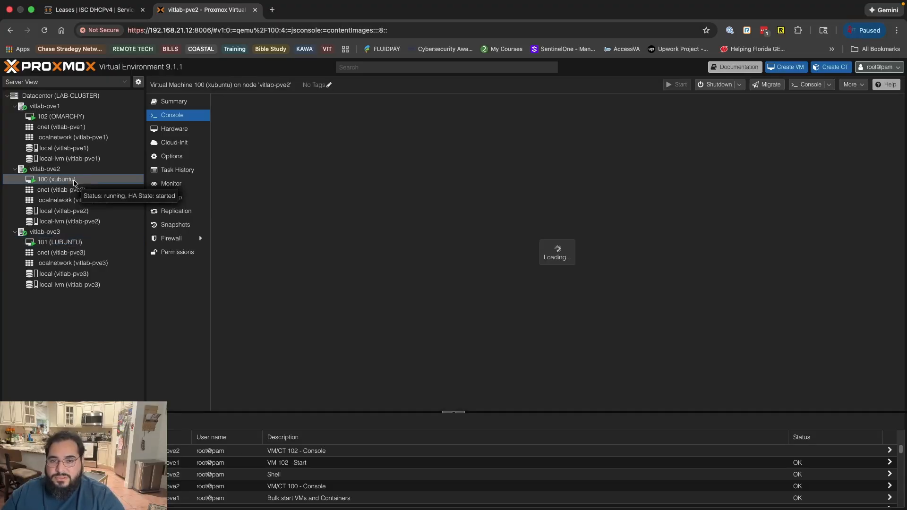
Open the console of virtual machine 101 (LUBUNTU) and log in to its desktop with the account password.
click(69, 245)
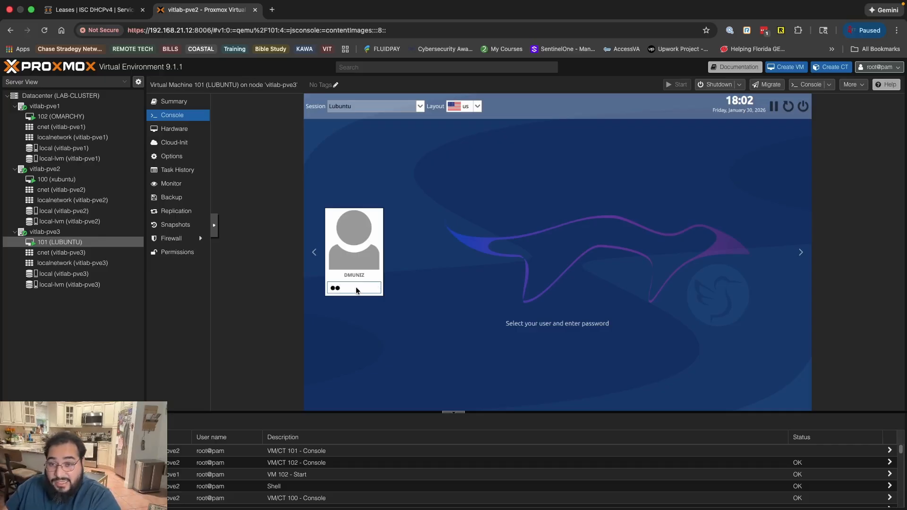
text(****)
key(Return)
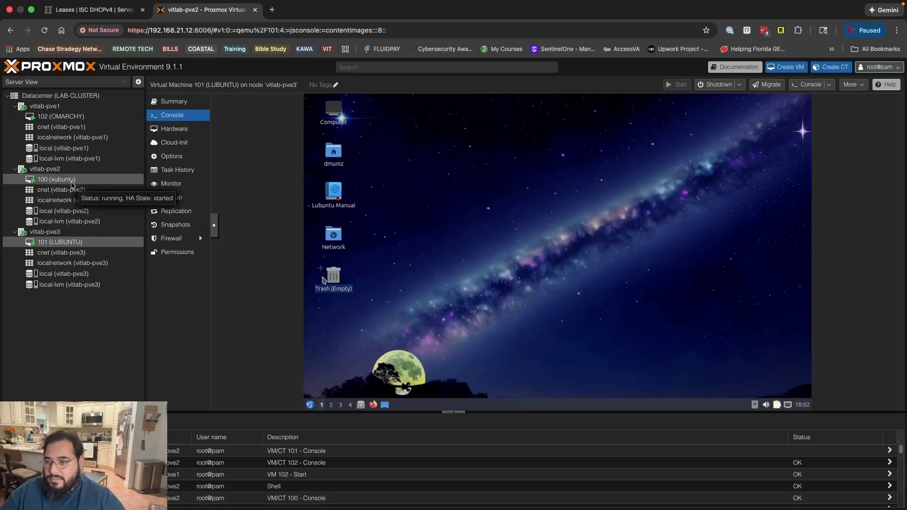
Browse the application categories in the Lubuntu desktop's main menu.
click(311, 406)
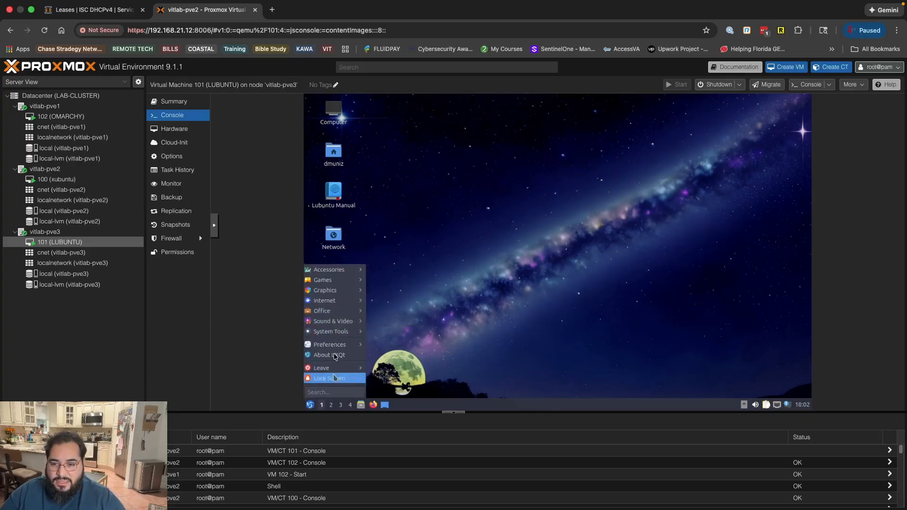
mouse_move(335, 332)
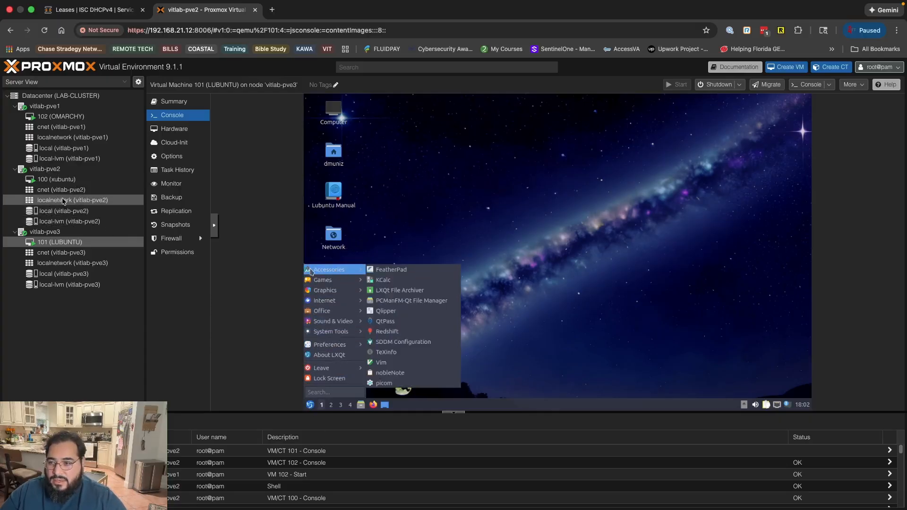
Open the console of virtual machine 100 (xubuntu) and unlock its desktop with the account password.
click(59, 182)
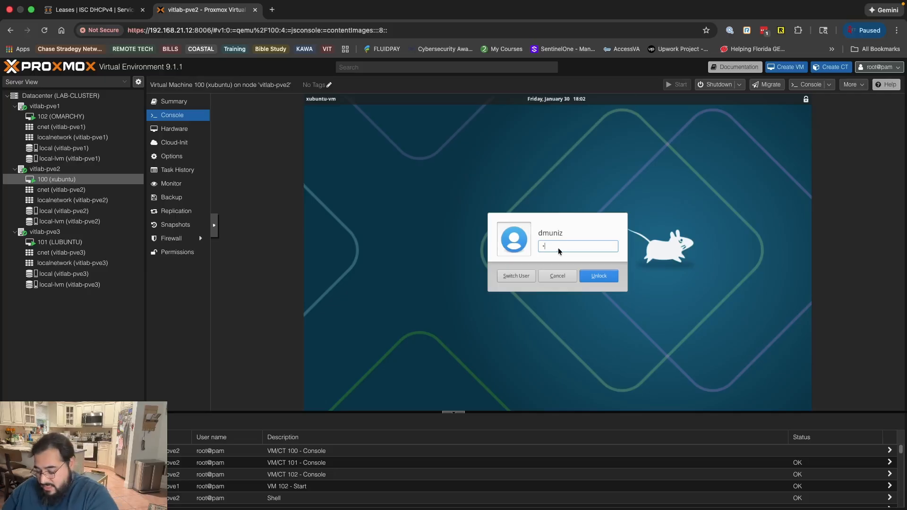
text(••)
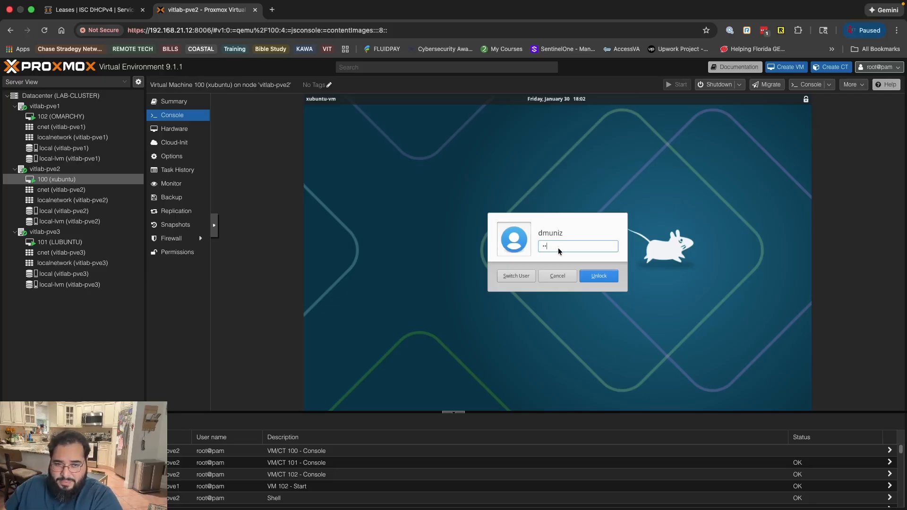
key(Return)
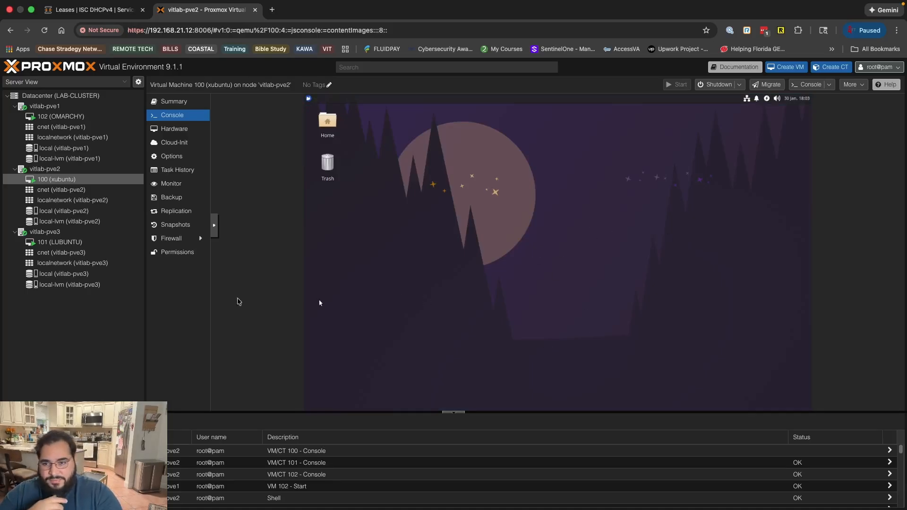
Open virtual machine 102 (OMARCHY) in aSPICE from the downloaded pve-spice (2).vv file and make its window full screen.
click(60, 116)
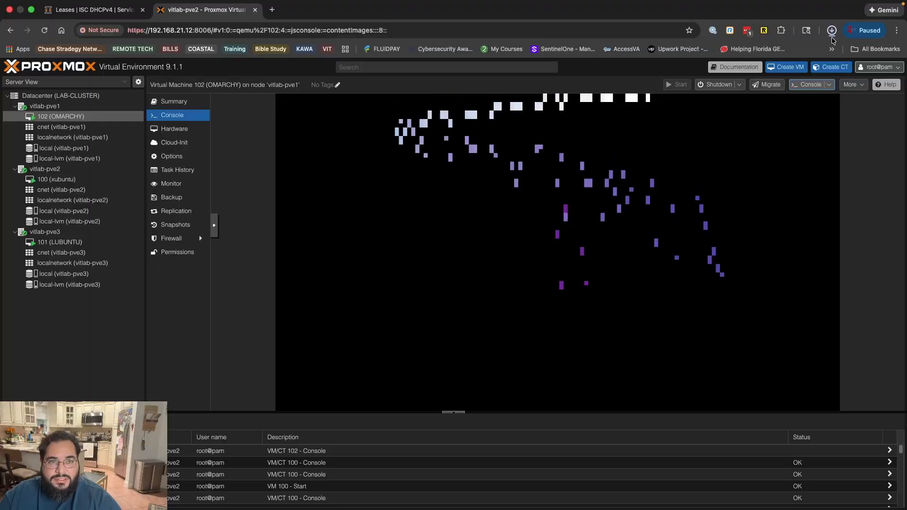
click(831, 31)
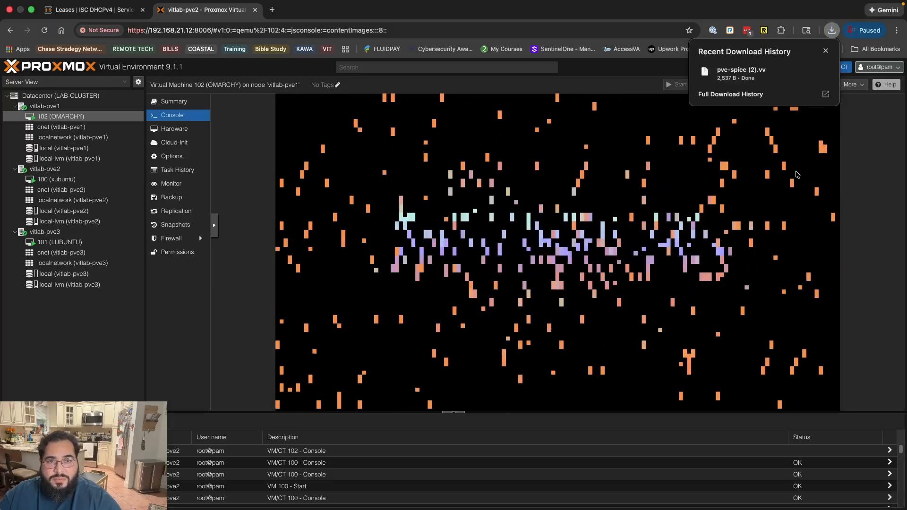
key(ctrl+Left)
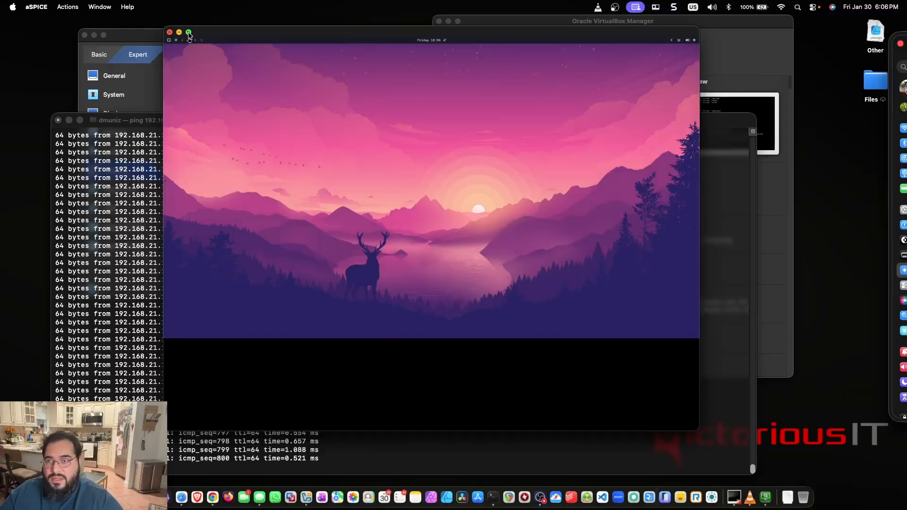
click(189, 32)
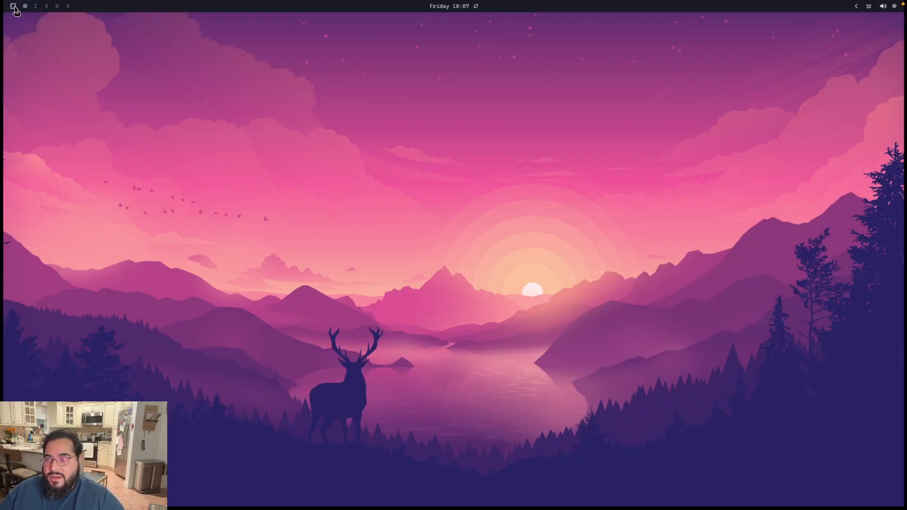
Browse the installed applications in the Omarchy desktop's launcher and start Chromium.
key(super+alt+space)
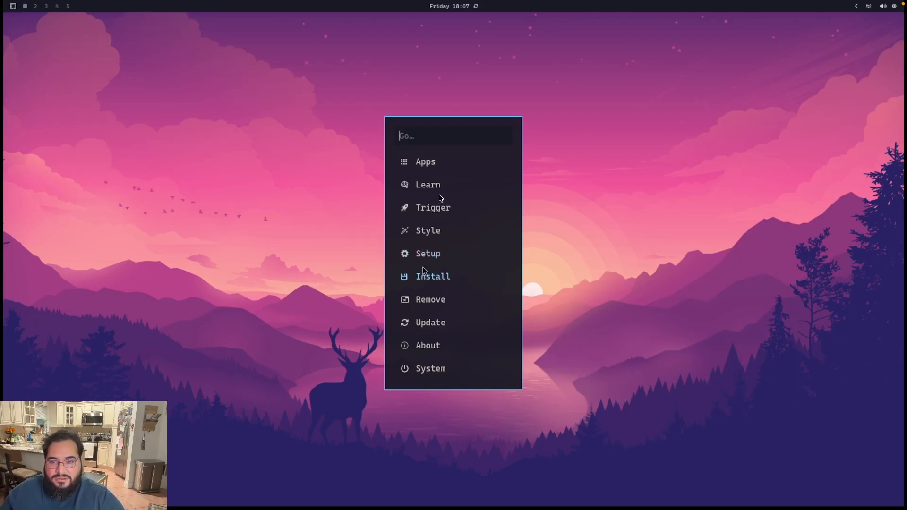
click(429, 161)
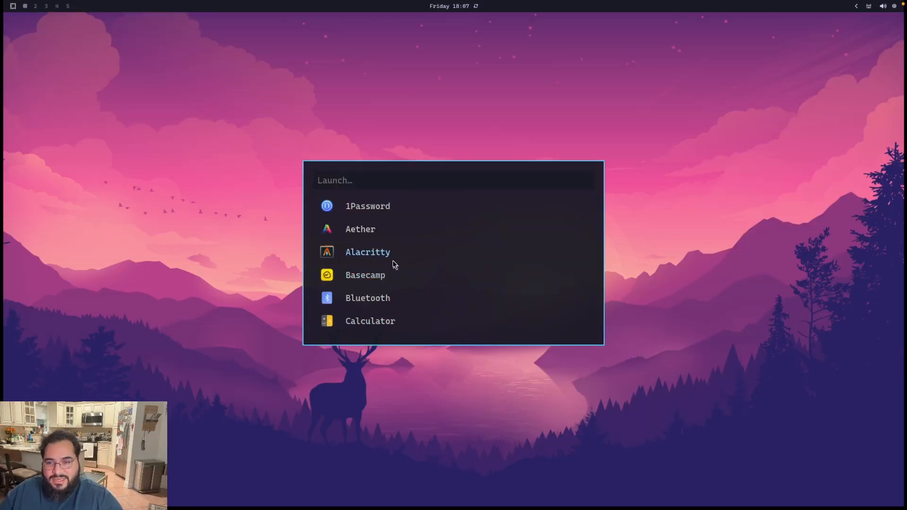
scroll(395, 264, down, 2)
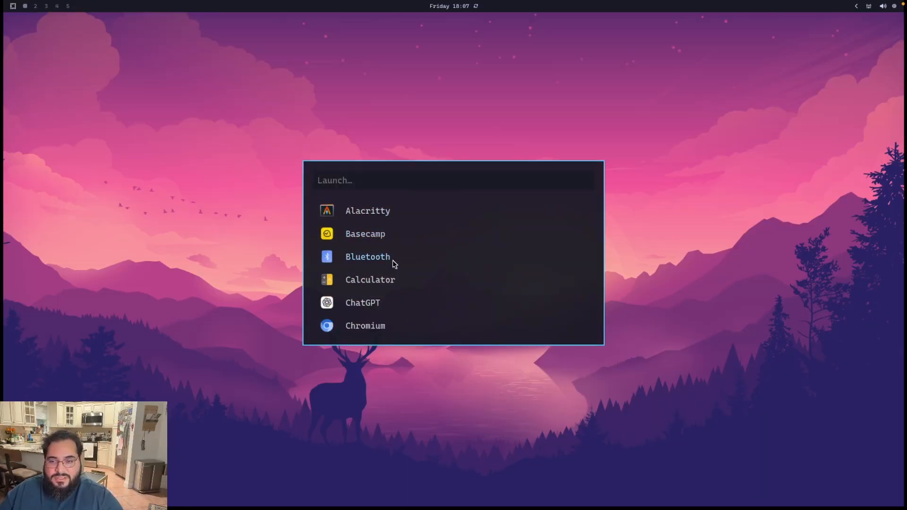
click(361, 326)
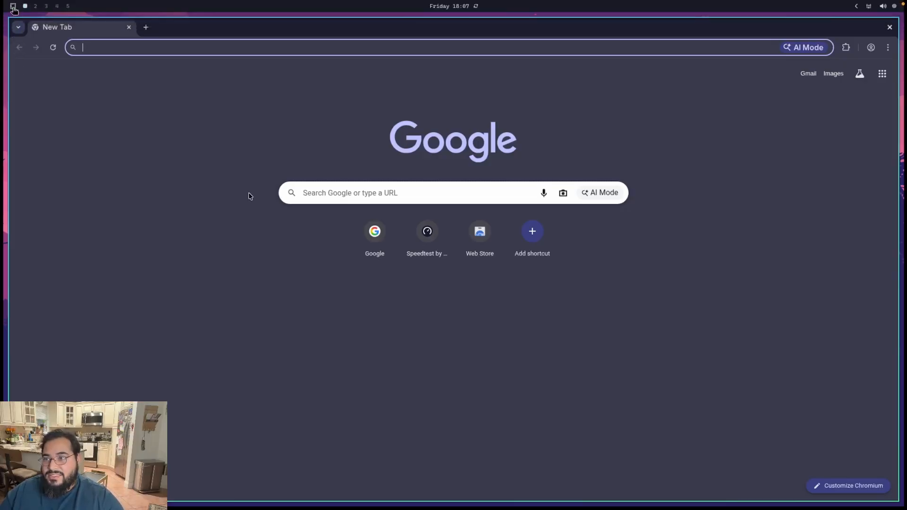
Close the Chromium window on the Omarchy desktop.
key(super+alt+space)
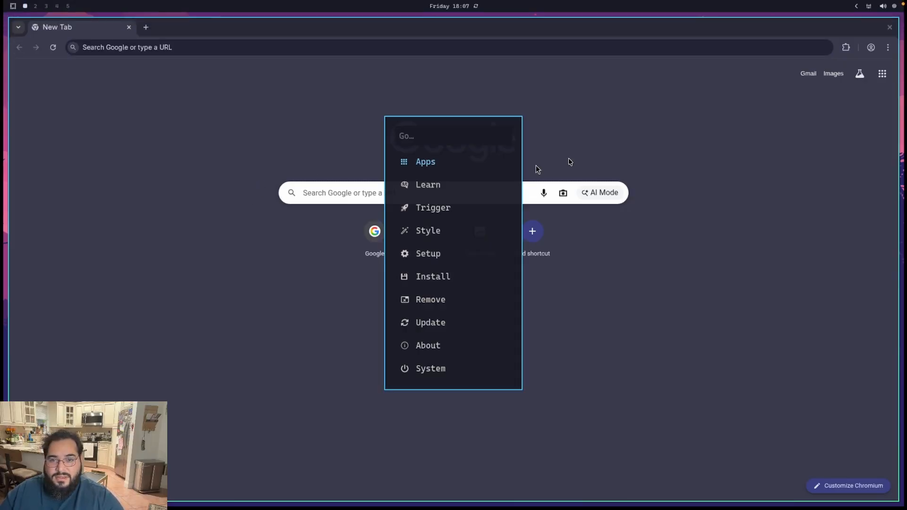
key(Escape)
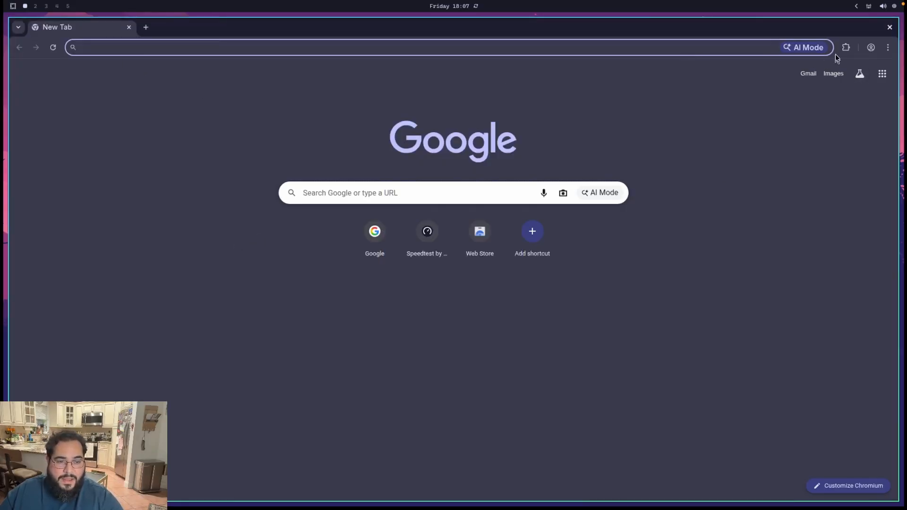
click(891, 30)
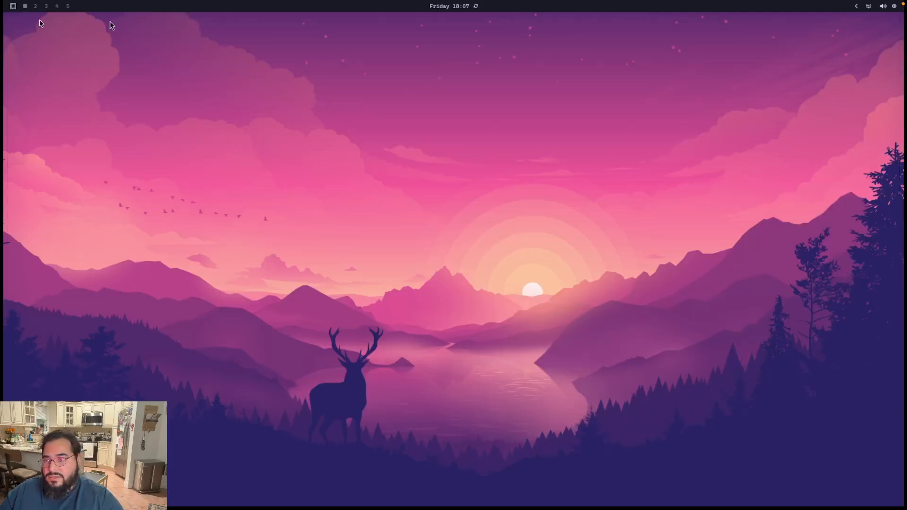
click(12, 6)
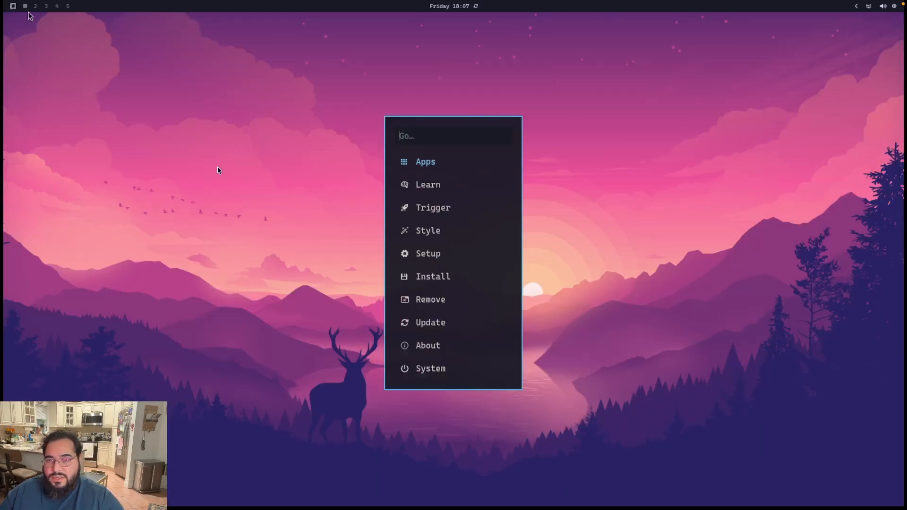
text(te)
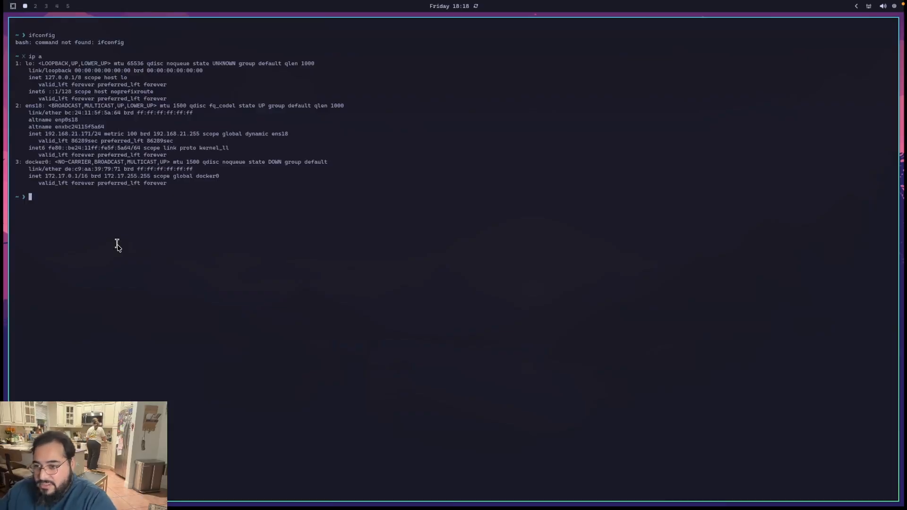
text(ping www)
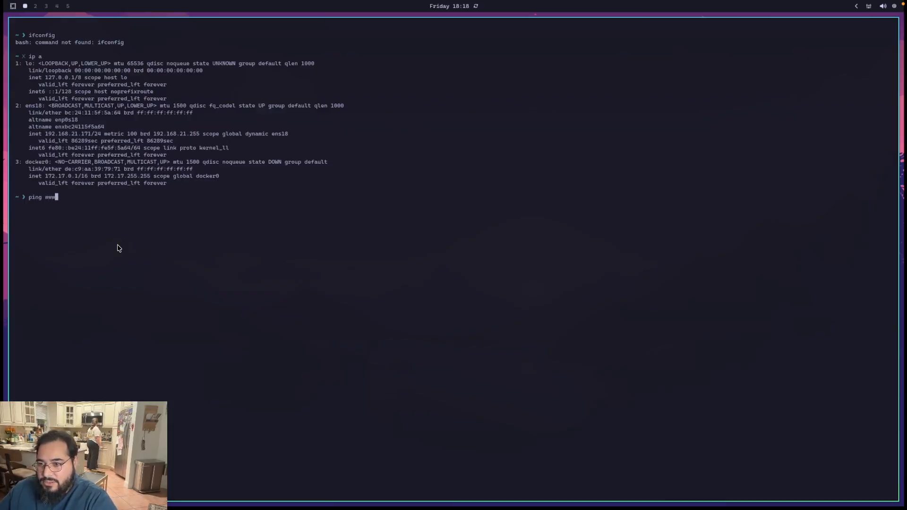
text(.google.com)
key(Return)
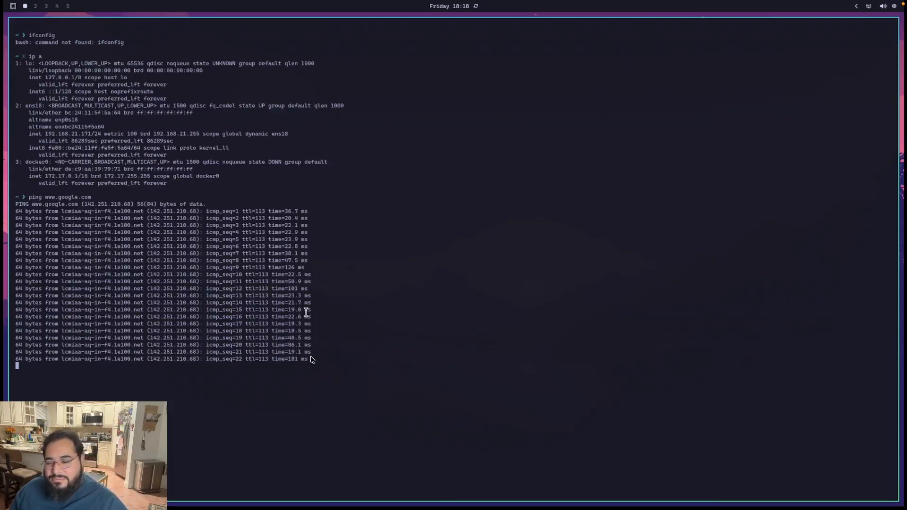
key(ctrl+z)
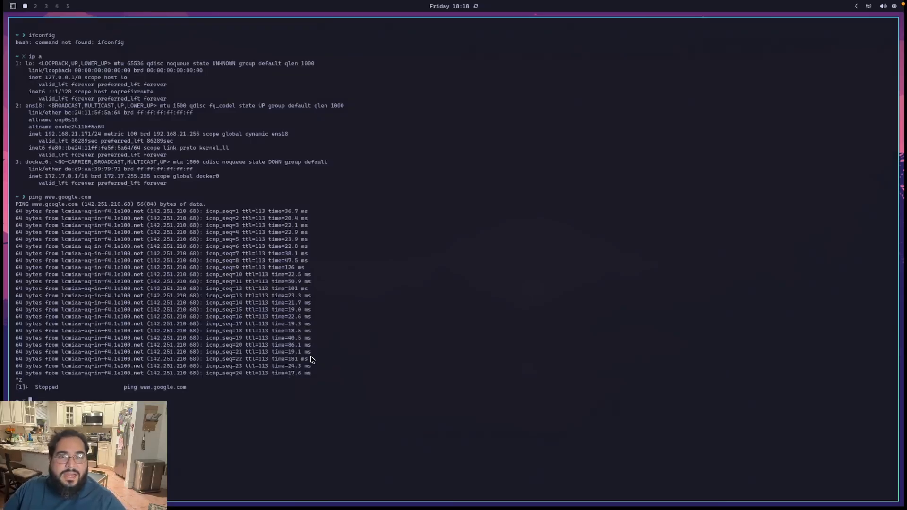
Ping the lab gateway 192.168.21.1 from the Omarchy terminal, leaving the ping running.
text(e)
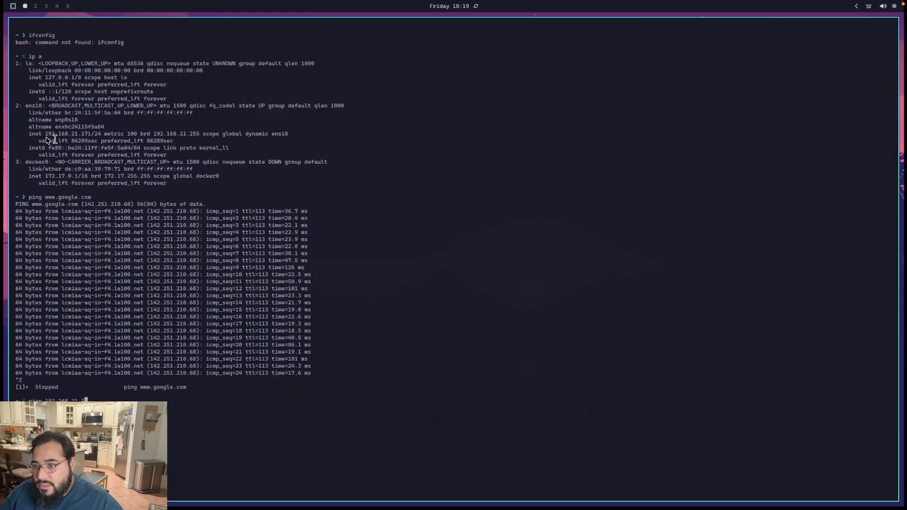
drag(46, 134, 92, 140)
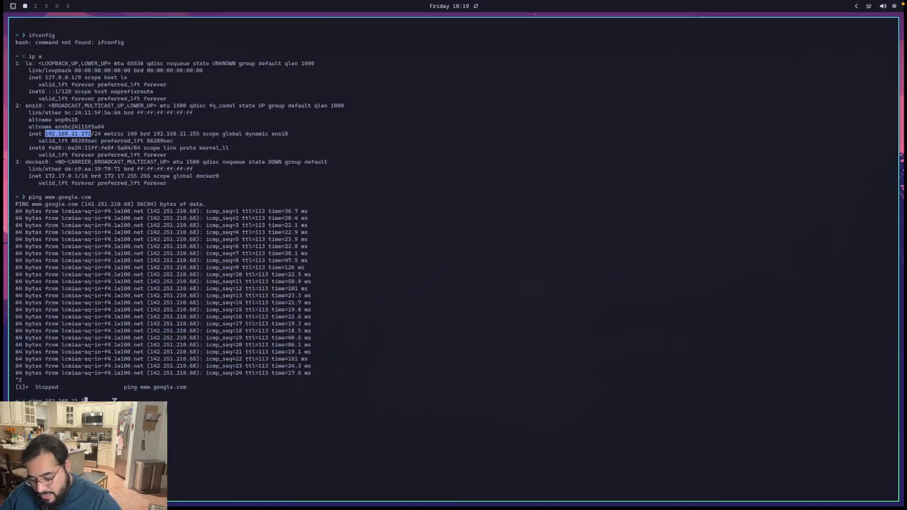
key(Return)
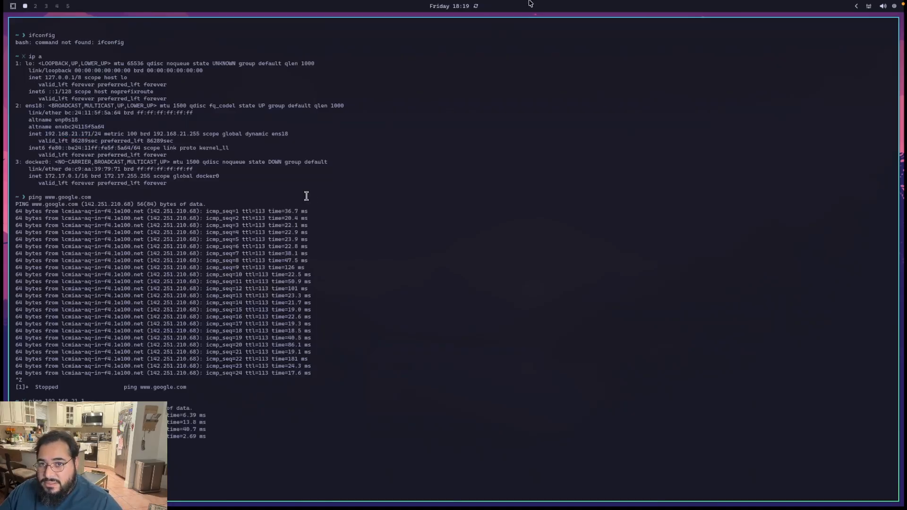
Take the aSPICE window out of full screen and shift it slightly on the Mac desktop.
mouse_move(571, 4)
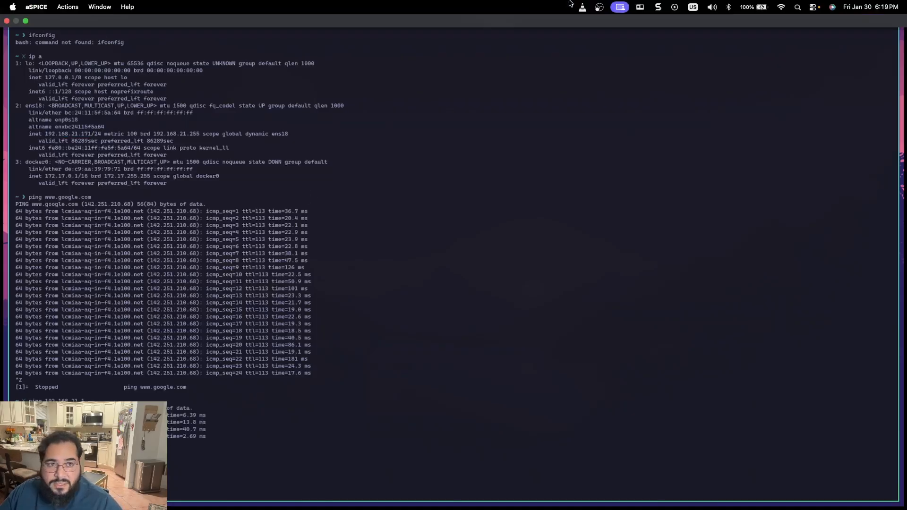
click(25, 21)
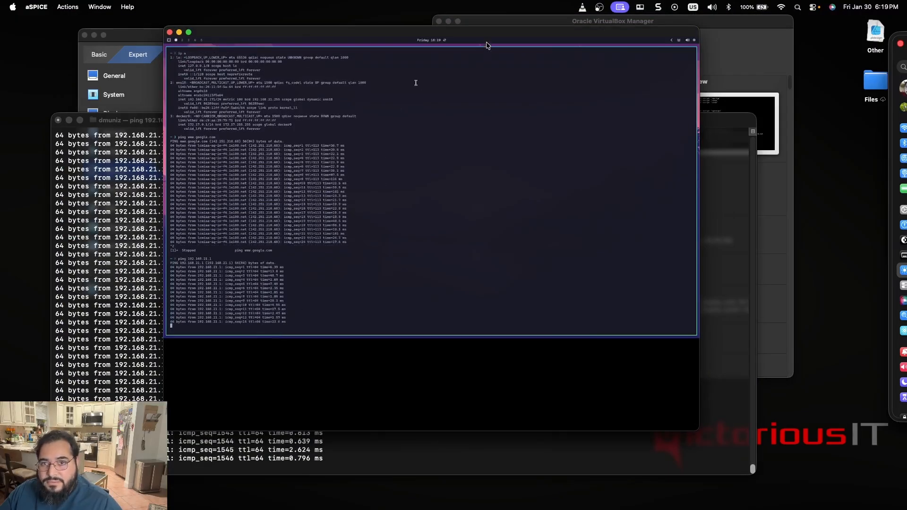
drag(487, 37, 503, 29)
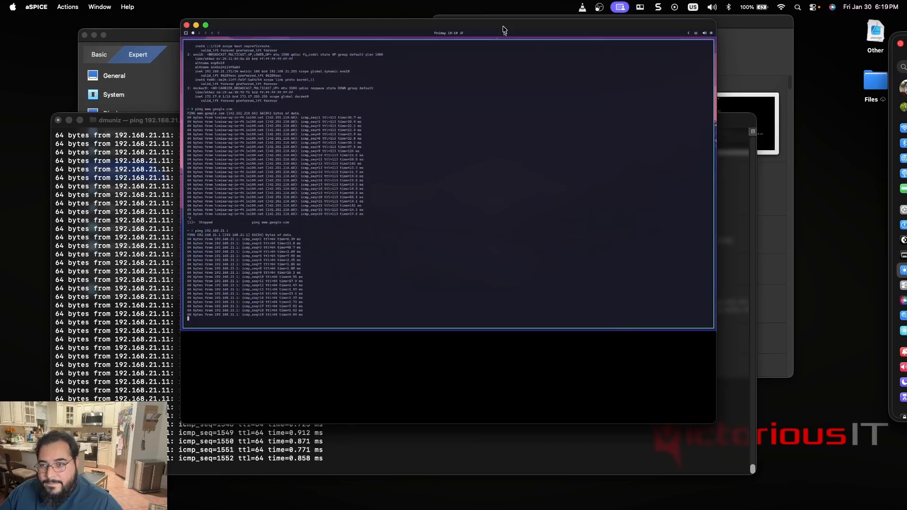
Close the Mac Terminal window that pings 192.168.21.11, terminating its running processes.
click(128, 210)
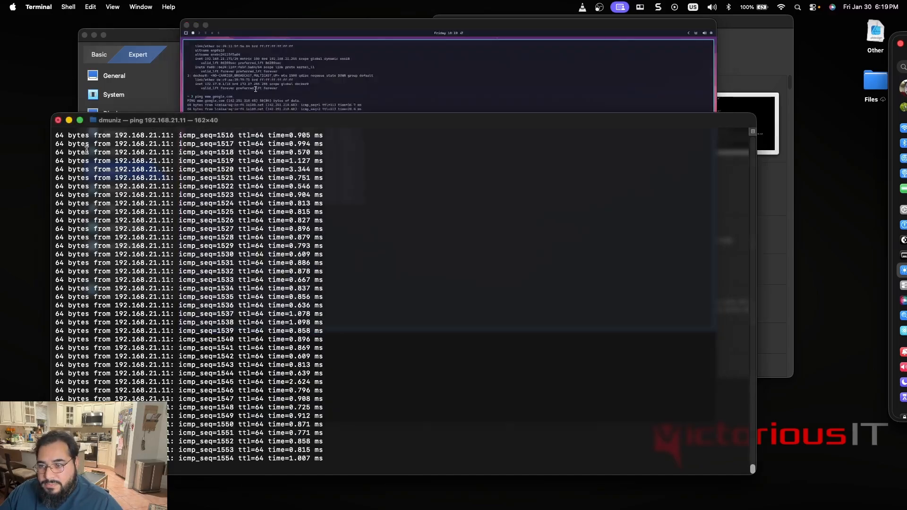
click(58, 120)
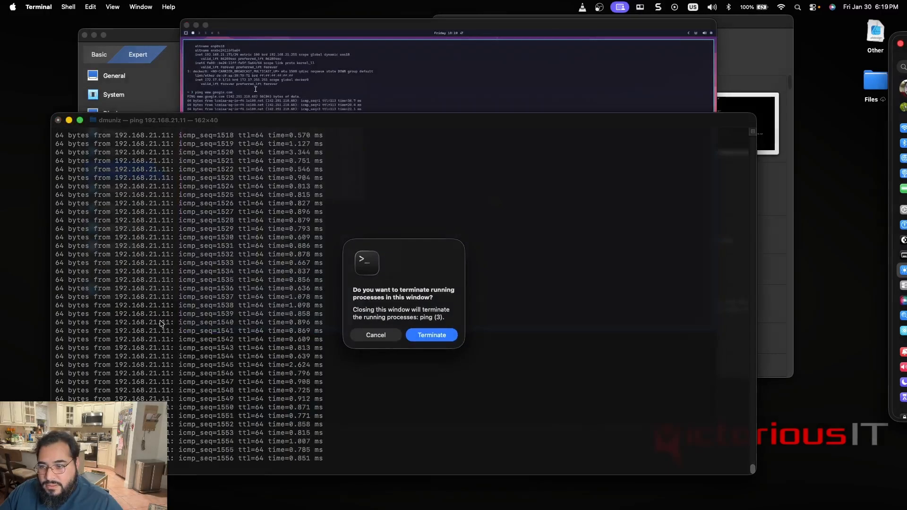
click(432, 335)
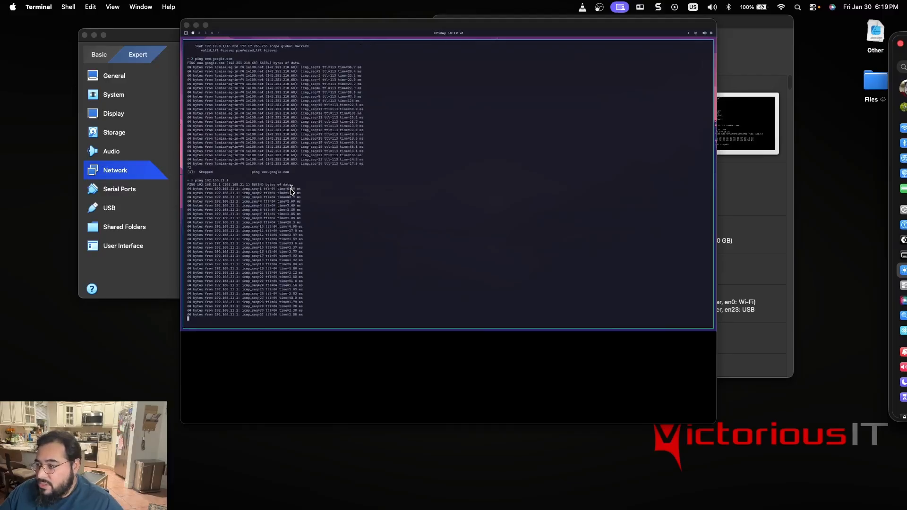
Return to Proxmox in the browser and stop virtual machine 100 (xubuntu) on vitlab-pve2.
key(ctrl+Right)
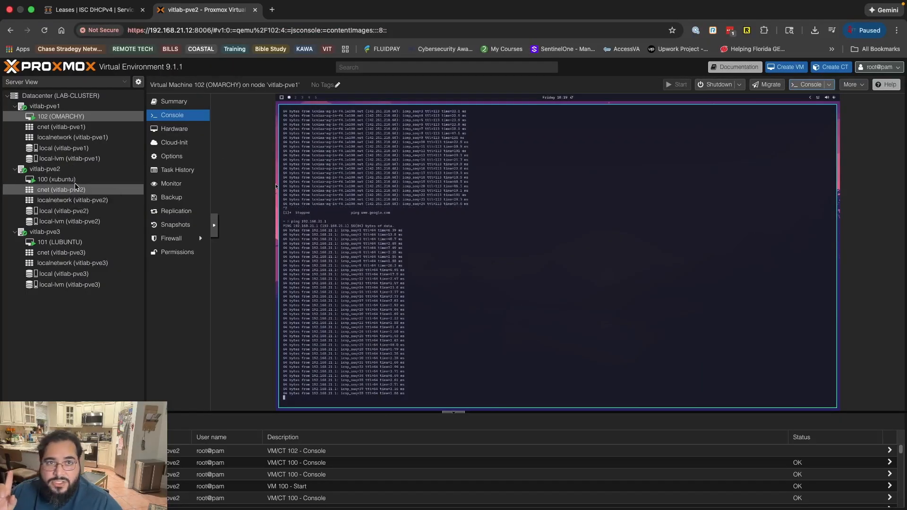
click(67, 181)
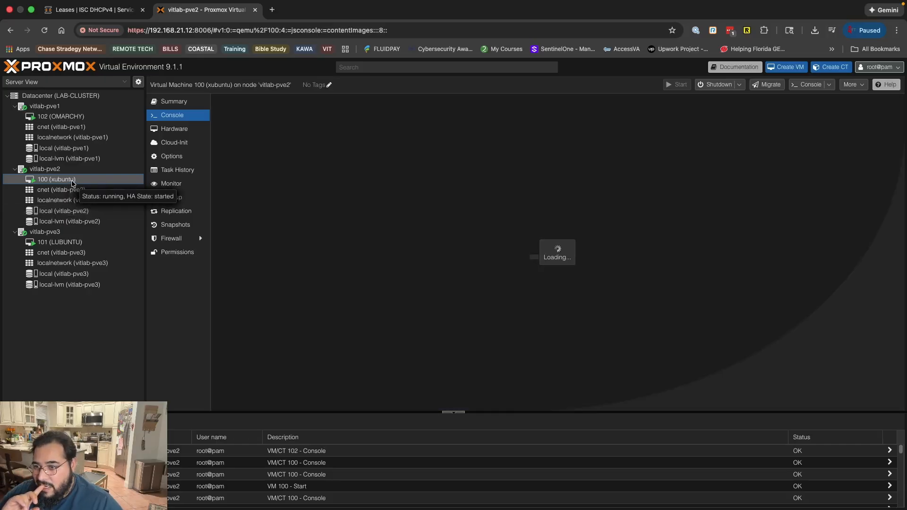
right_click(73, 182)
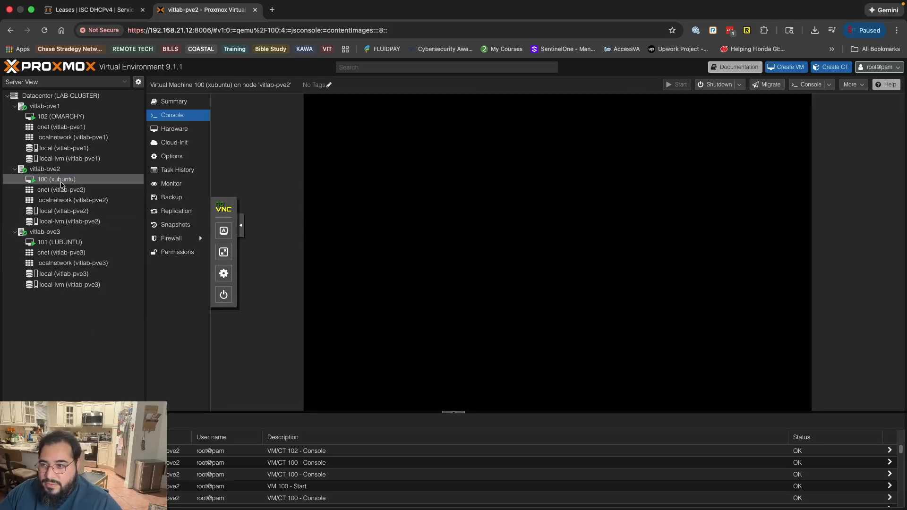
right_click(63, 183)
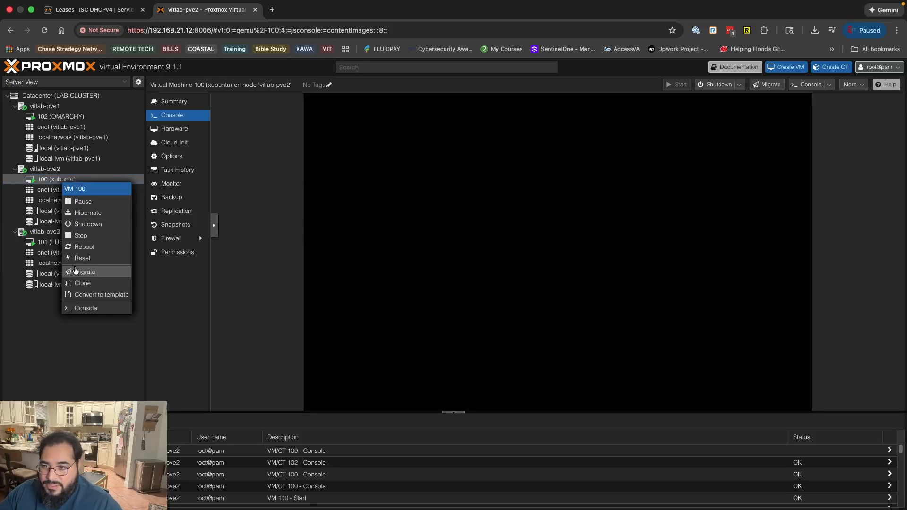
click(80, 236)
click(435, 310)
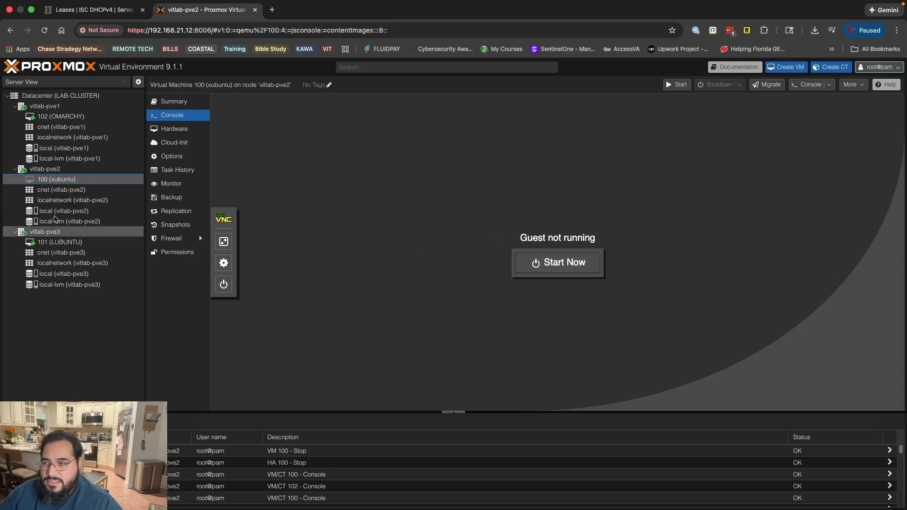
Compare the console of virtual machine 102 (OMARCHY) with its aSPICE session on the Mac desktop, and open the machine's summary in Proxmox.
click(61, 116)
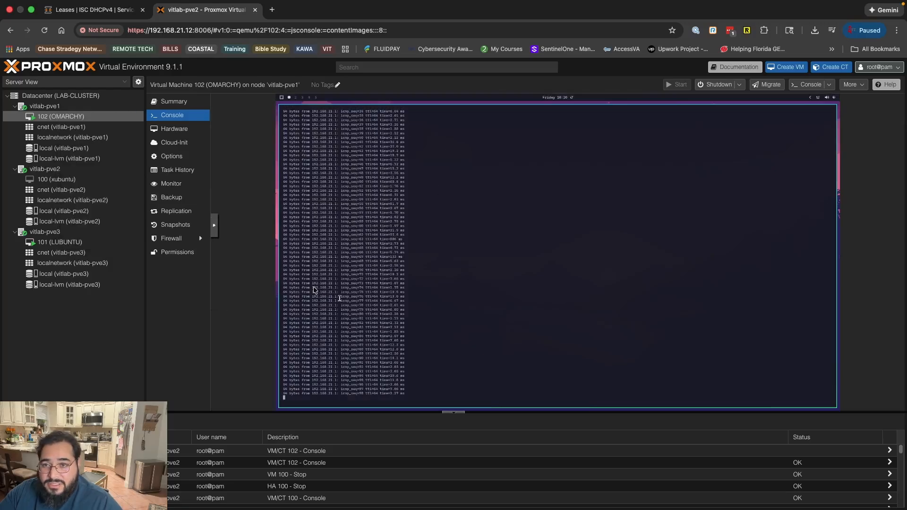
key(ctrl+Left)
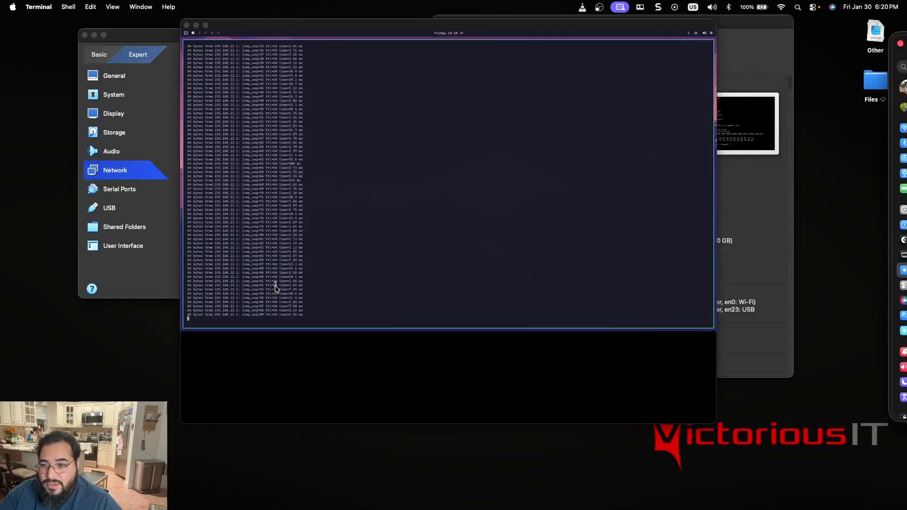
key(ctrl+Right)
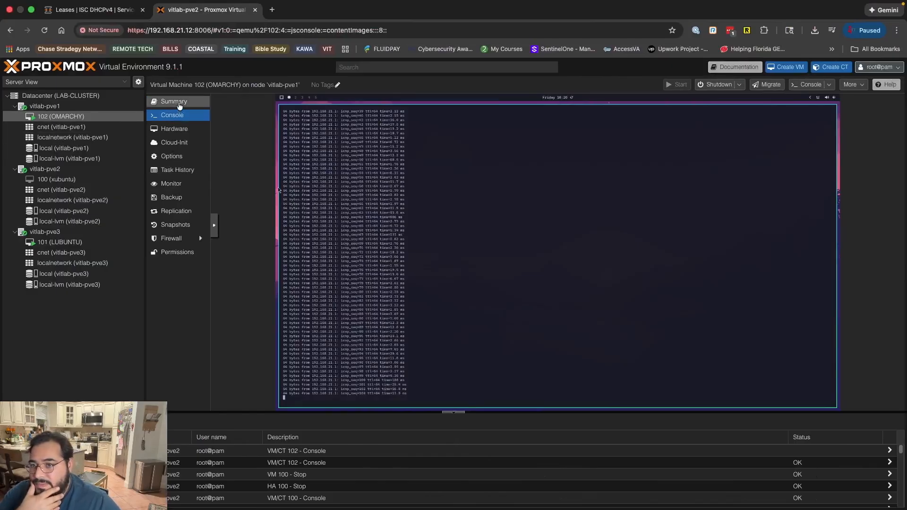
click(179, 102)
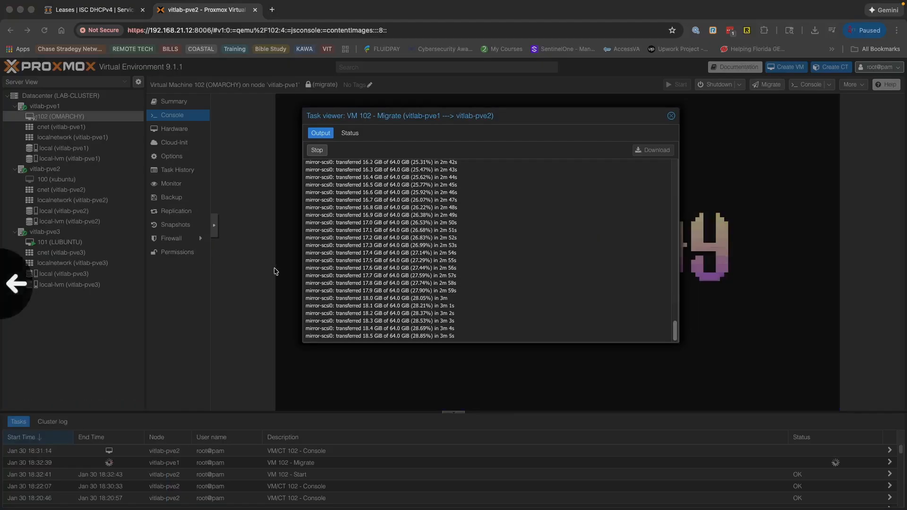
Check OMARCHY's aSPICE session alongside the task output of its migration from vitlab-pve1 to vitlab-pve2, shifting the Proxmox task viewer slightly aside.
key(ctrl+Left)
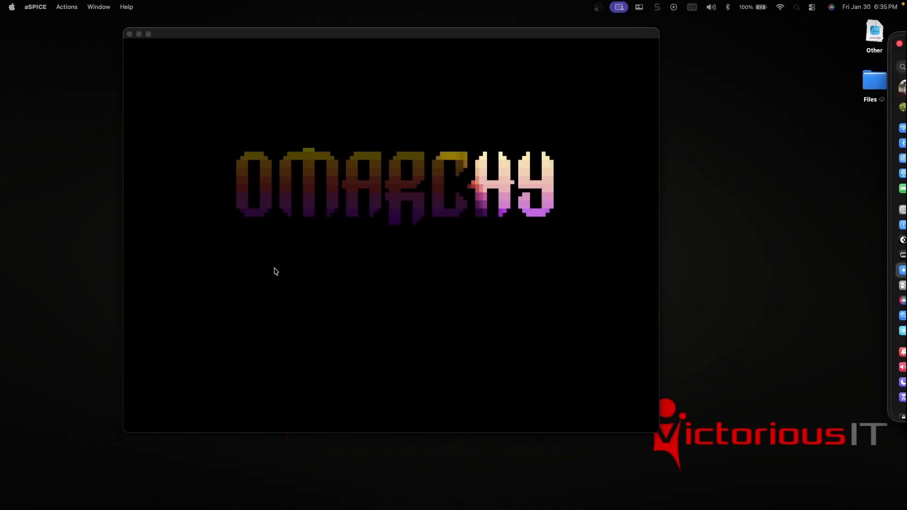
key(ctrl+Right)
key(ctrl+Left)
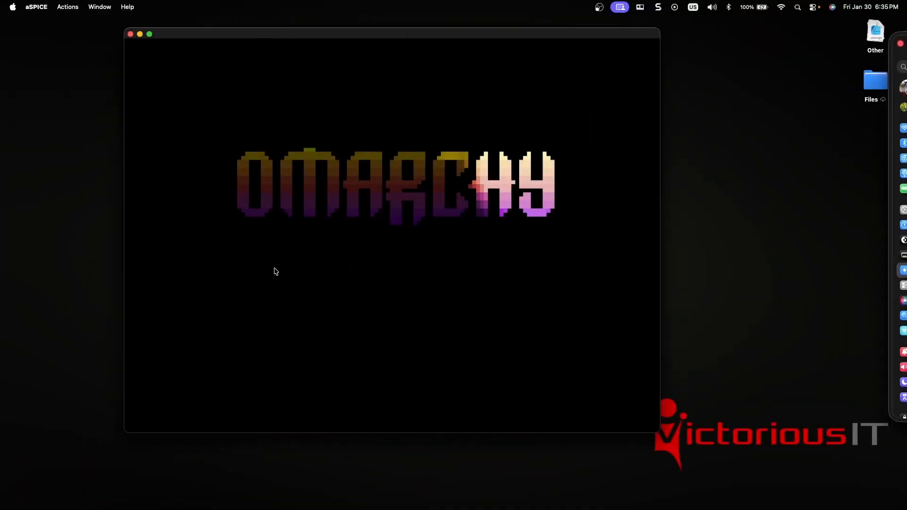
key(ctrl+Right)
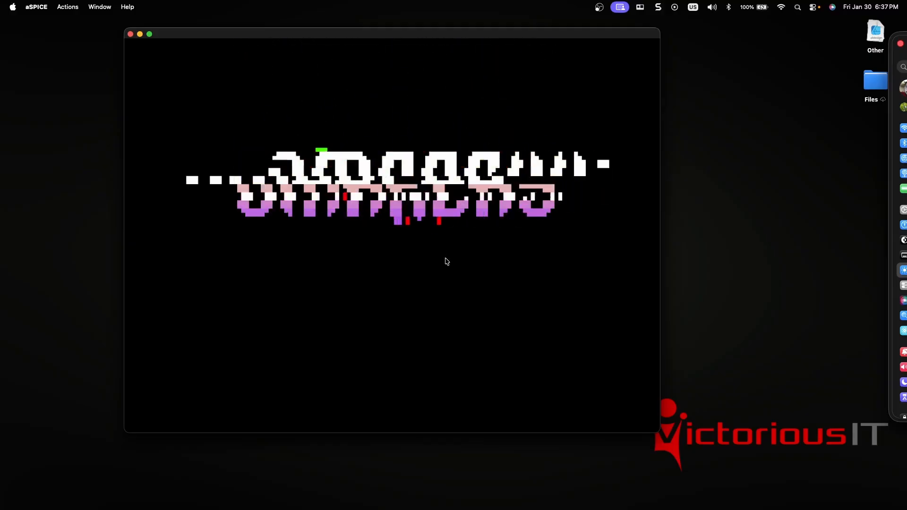
key(ctrl+Right)
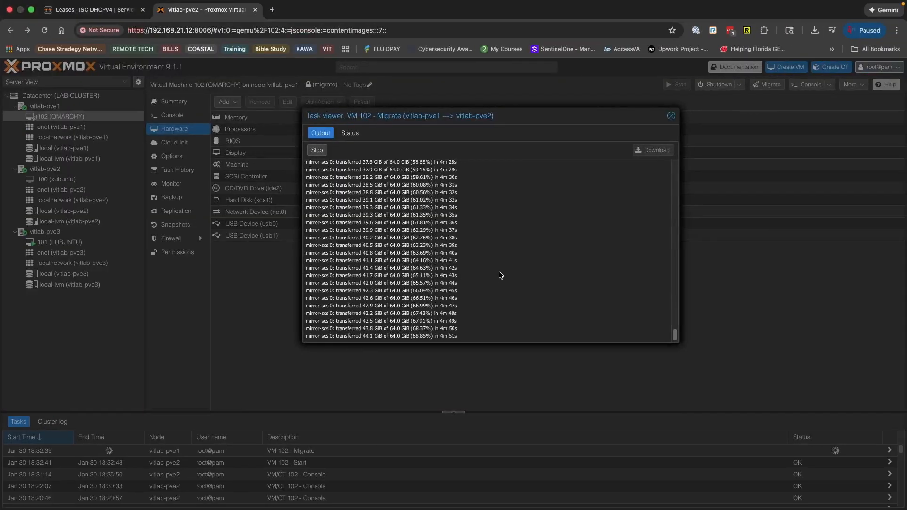
drag(454, 117, 515, 116)
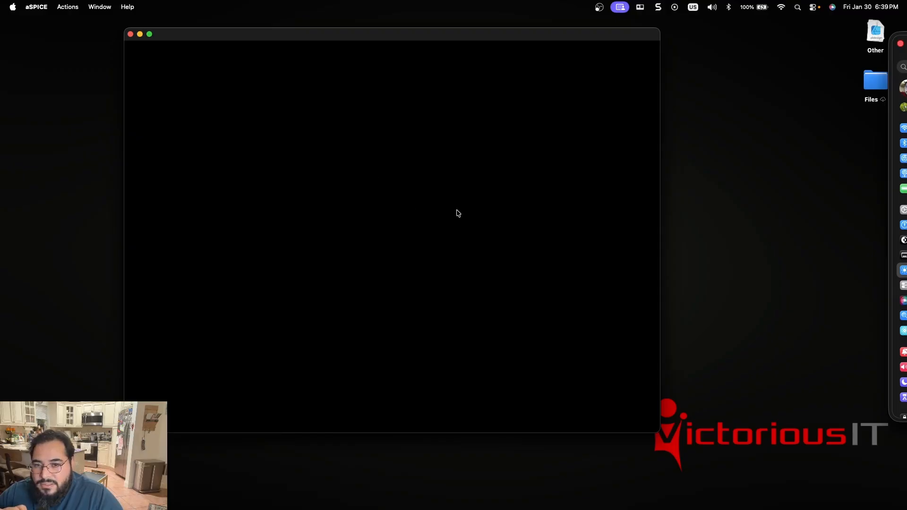
Close the migration task viewer in Proxmox, and run a ping to a 192.168.21.x lab address from OMARCHY's console.
key(ctrl+Right)
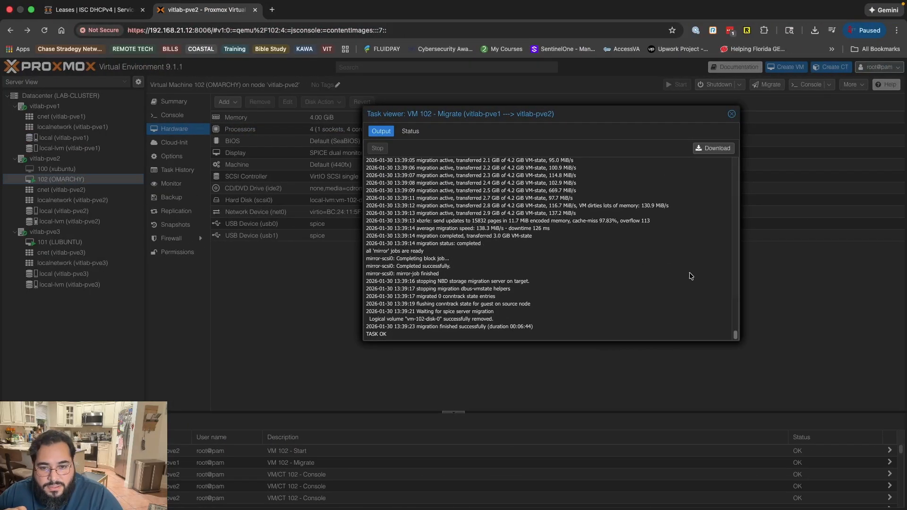
click(732, 115)
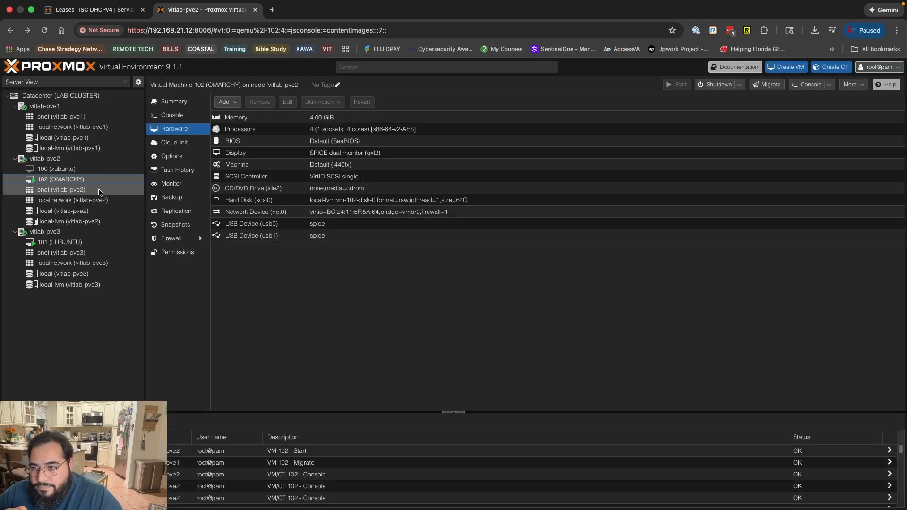
click(172, 115)
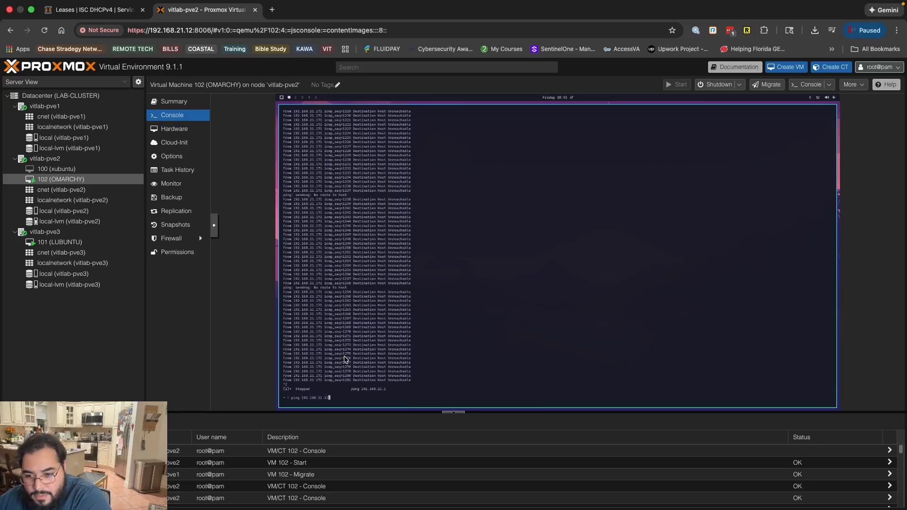
key(Return)
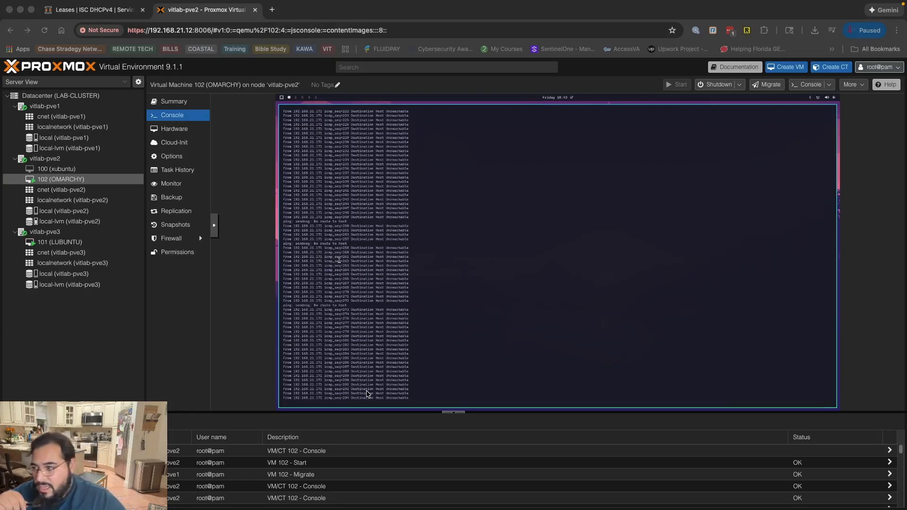
scroll(367, 394, up, 15)
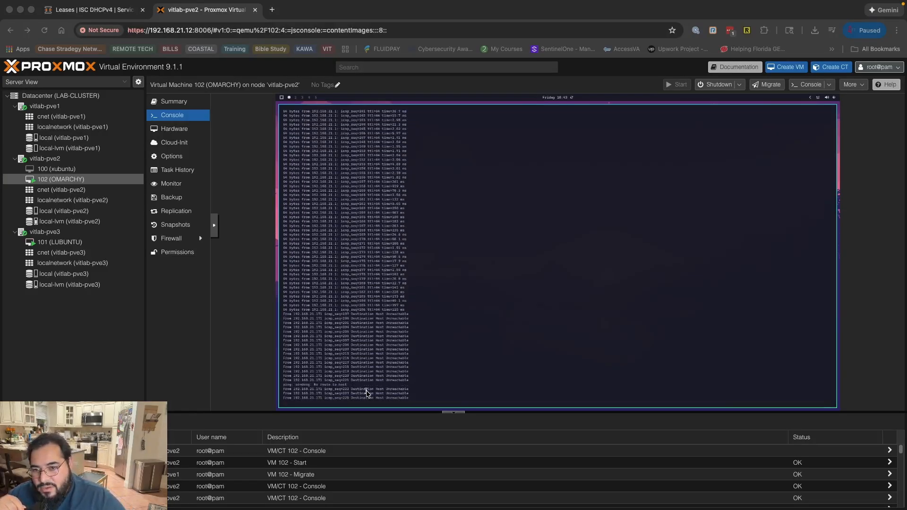
scroll(366, 394, up, 20)
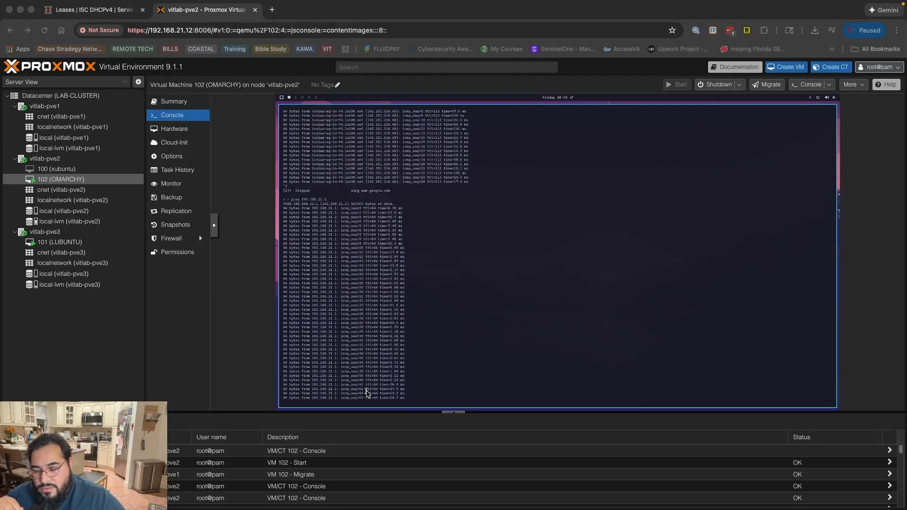
scroll(367, 393, up, 2)
scroll(366, 393, down, 20)
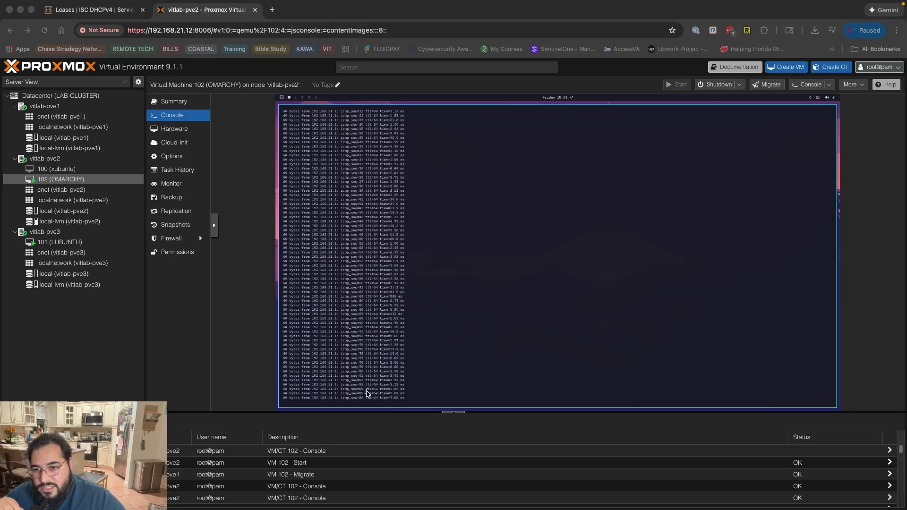
scroll(366, 393, down, 20)
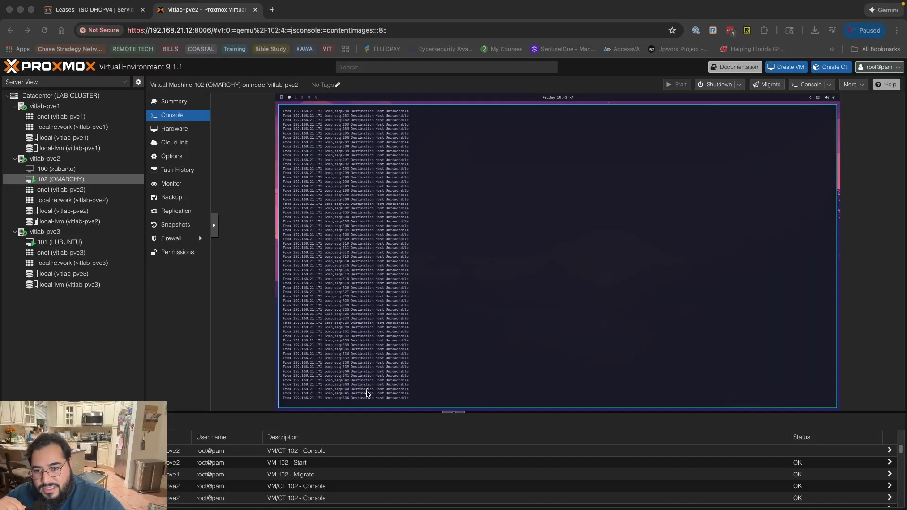
scroll(366, 394, up, 20)
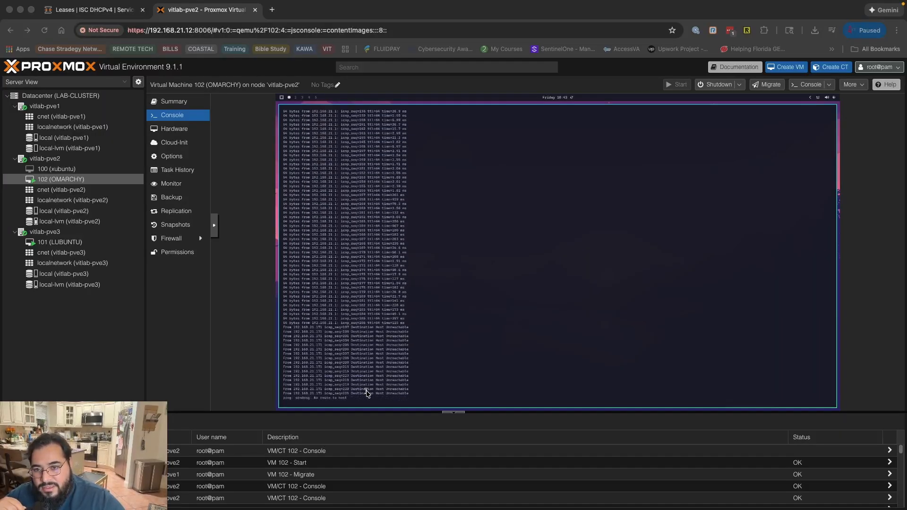
scroll(367, 393, up, 10)
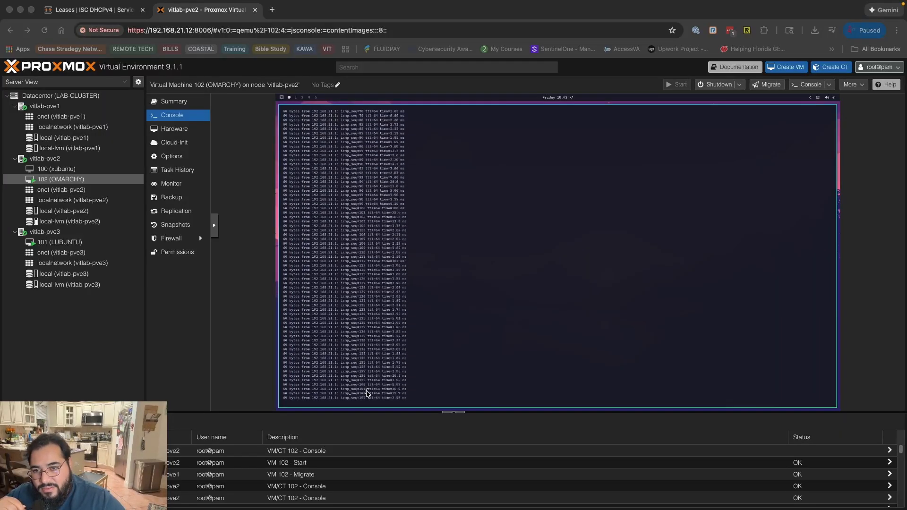
scroll(366, 394, up, 20)
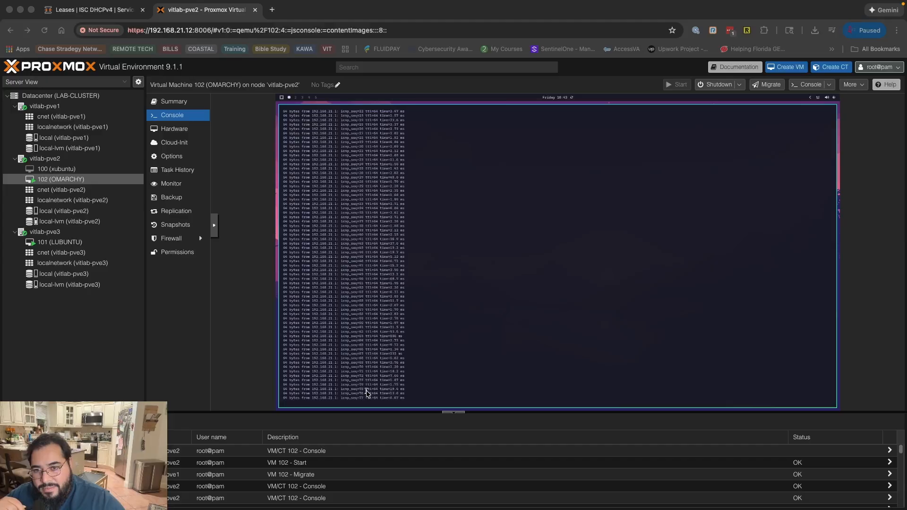
scroll(366, 393, up, 15)
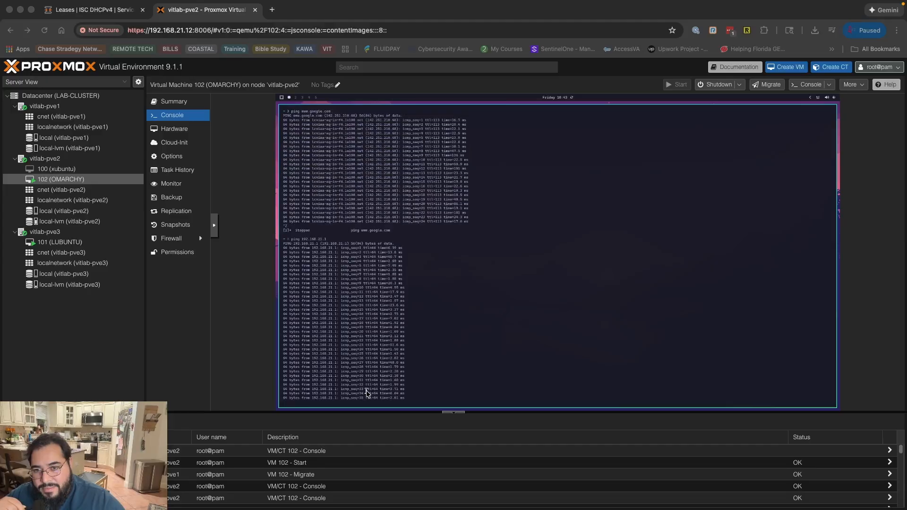
scroll(367, 393, up, 10)
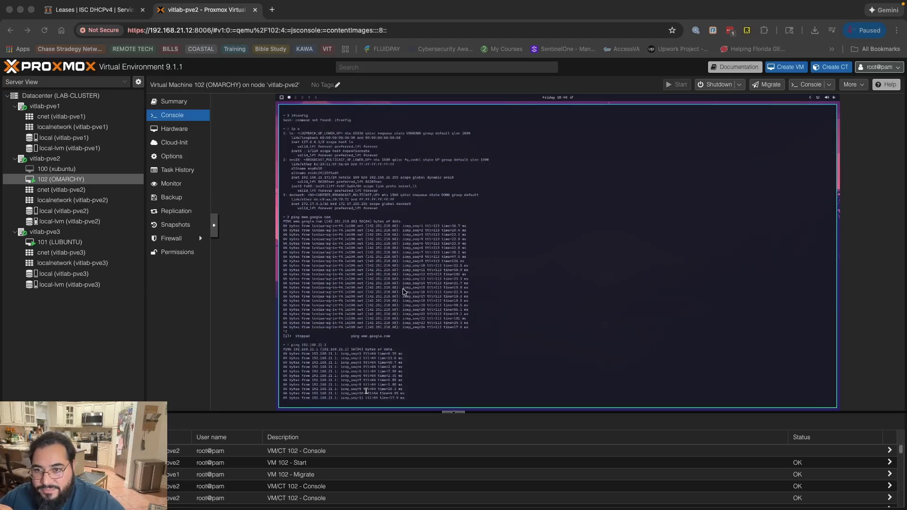
scroll(404, 331, down, 5)
scroll(404, 330, down, 20)
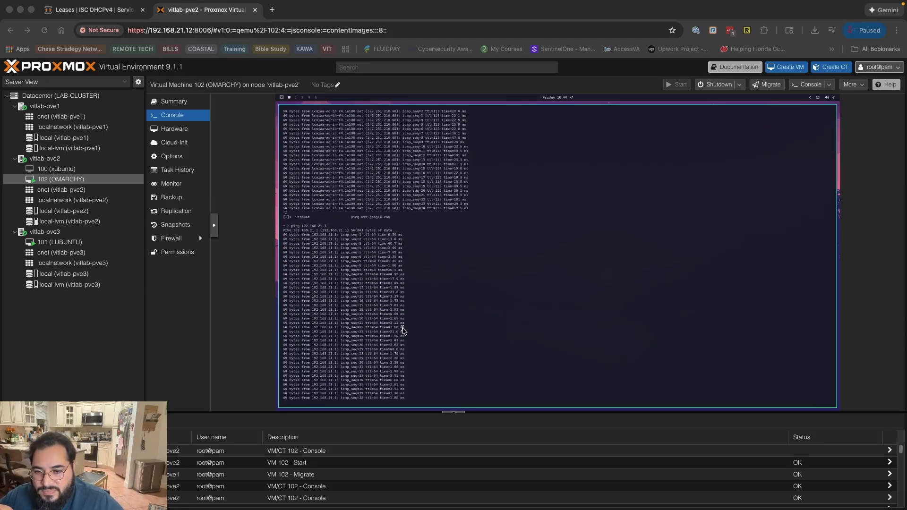
scroll(404, 331, down, 20)
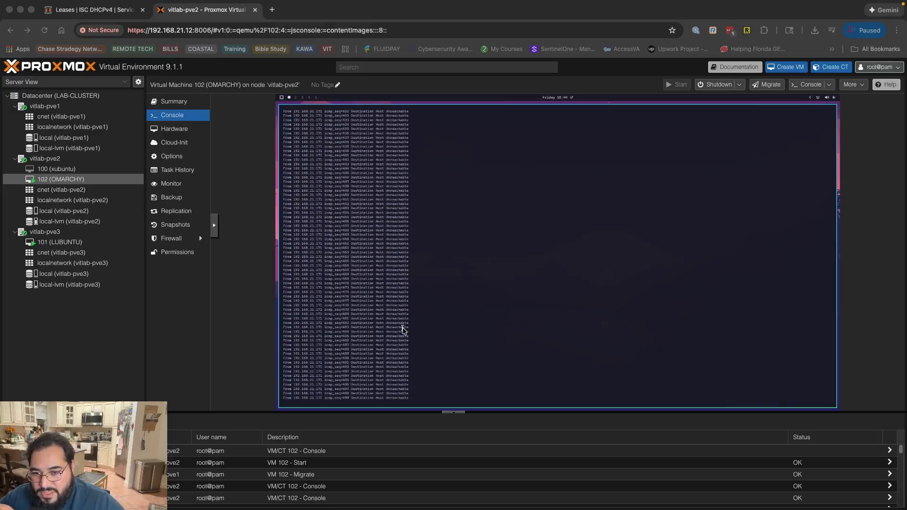
scroll(404, 330, up, 20)
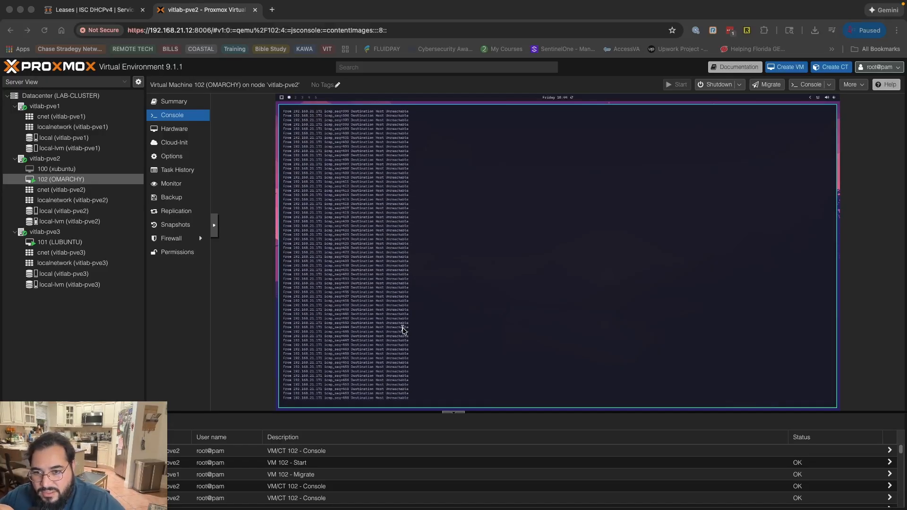
scroll(403, 329, up, 20)
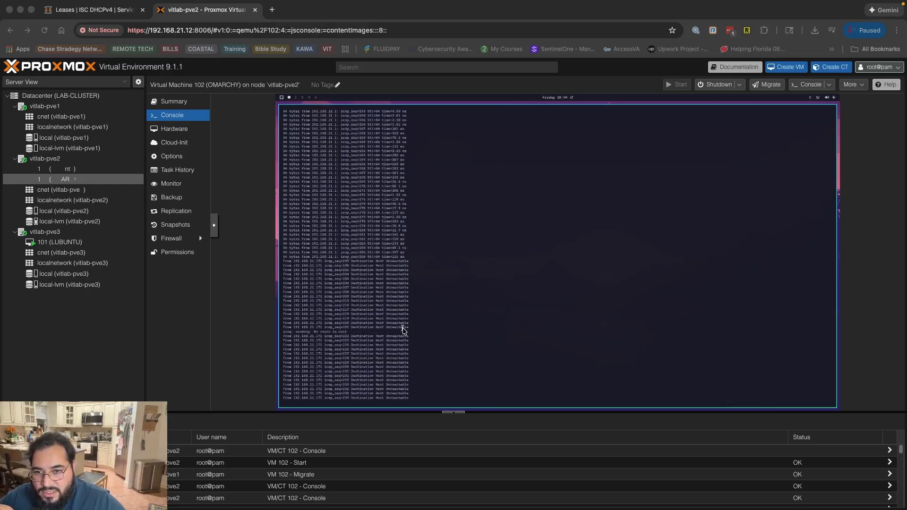